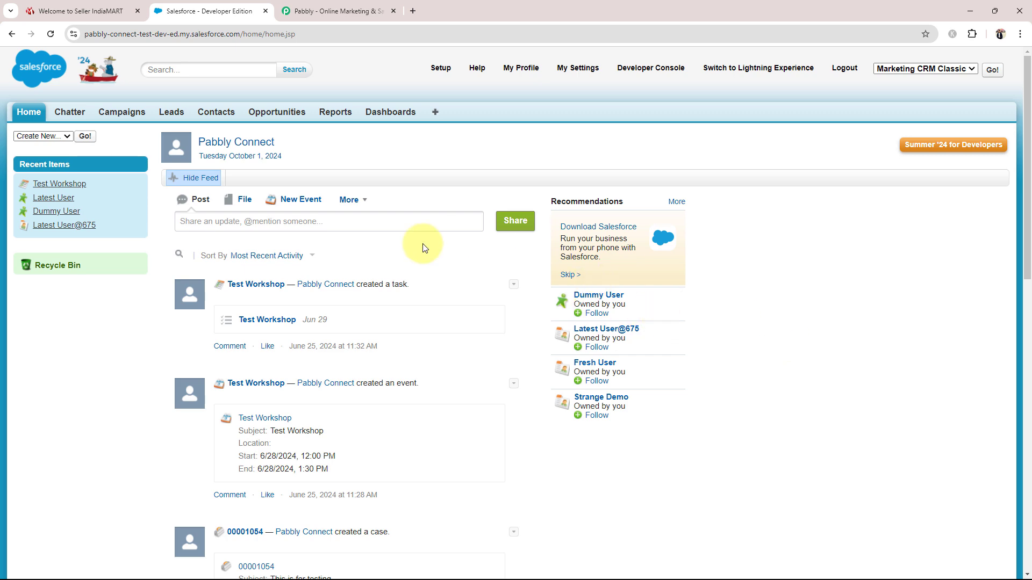
Step: Glance at the IndiaMART seller dashboard, return to Salesforce, then switch to the pabbly.com home page
left_click(81, 11)
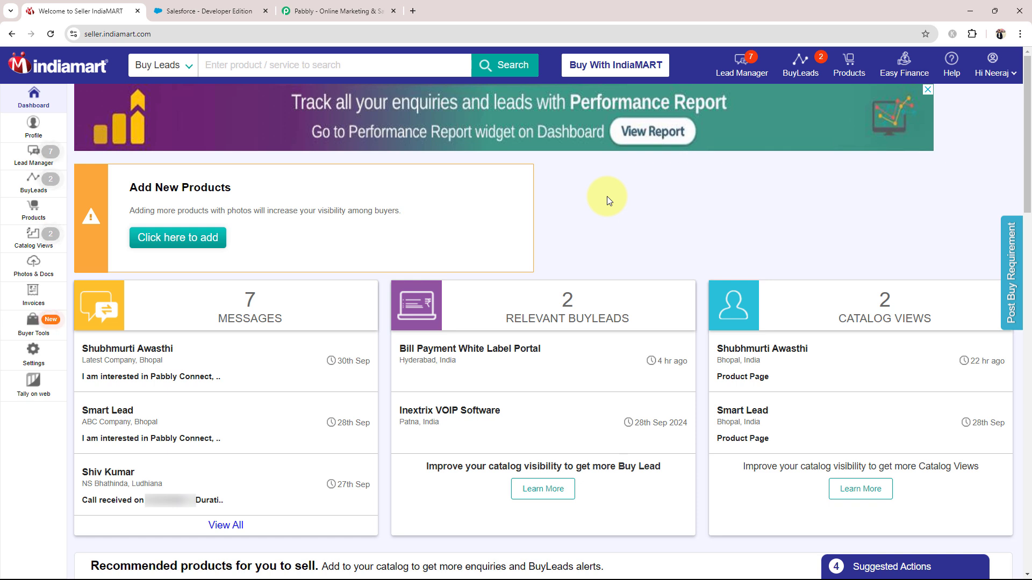
left_click(228, 6)
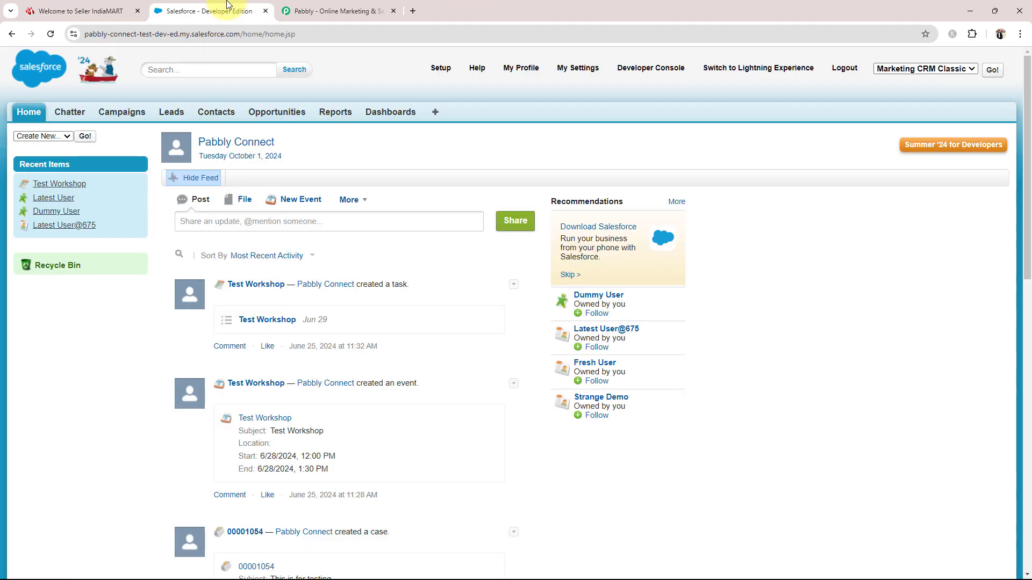
left_click(316, 7)
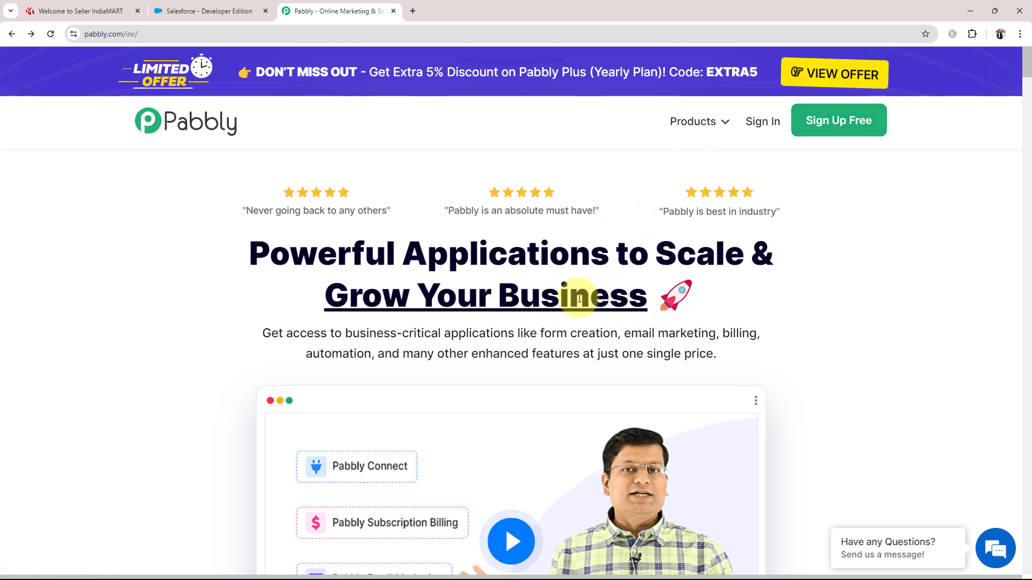
Step: Sign in to Pabbly and launch Pabbly Connect from the All Pabbly Apps list
left_click(753, 124)
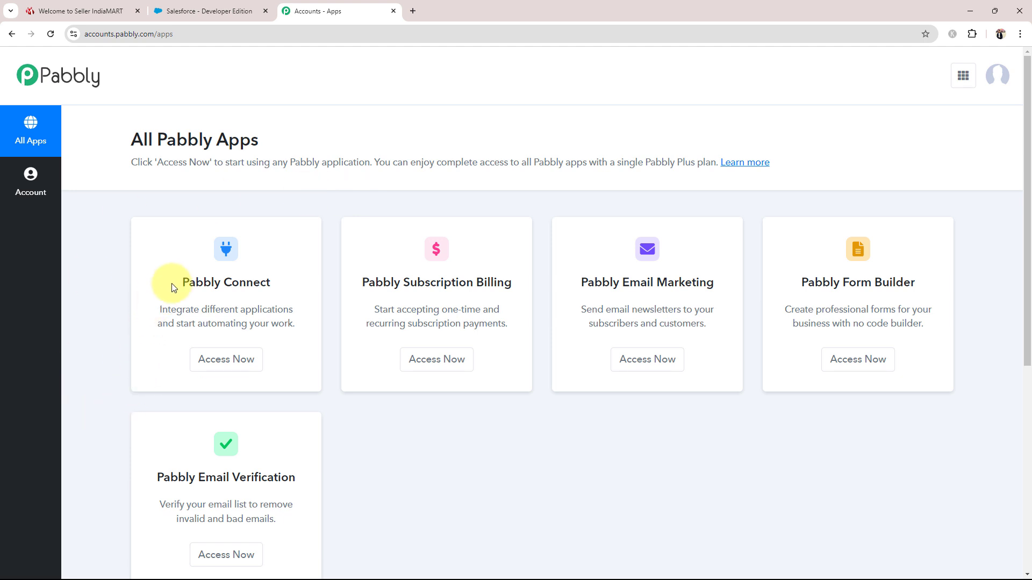
left_click_drag(173, 283, 299, 280)
left_click(202, 361)
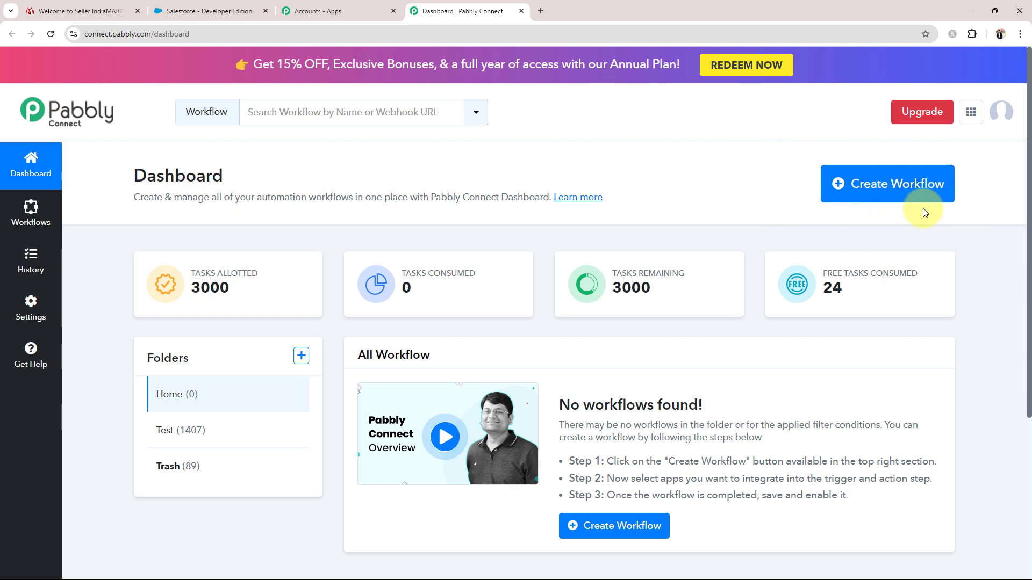
Step: Create a workflow named 'Add Food and Beverages Products IndiaMART Enquiries to Salesforce' in the Home folder
left_click(912, 187)
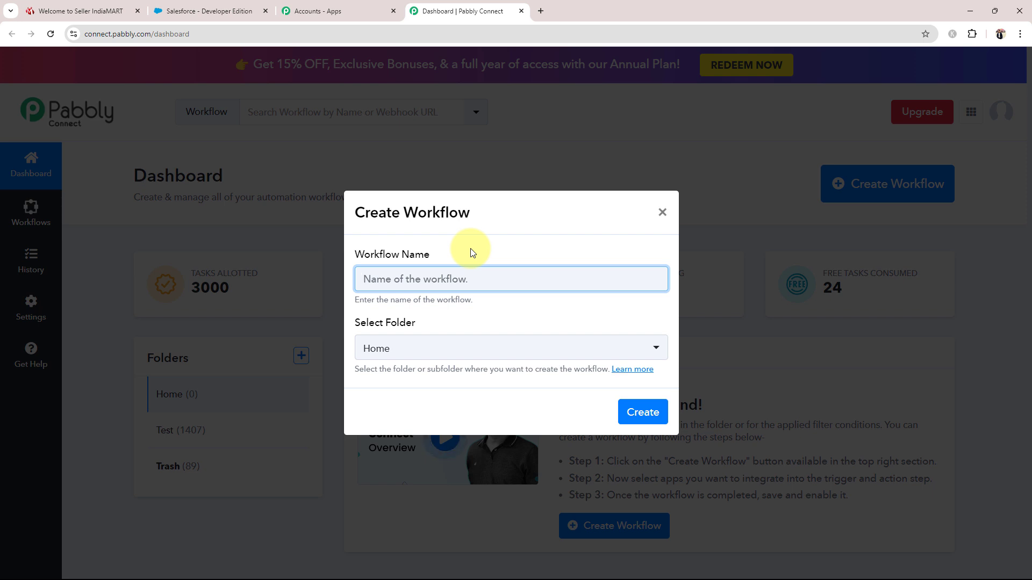
type("Add Food and Beverages Products IndiaMART Enquiries to Salesforce")
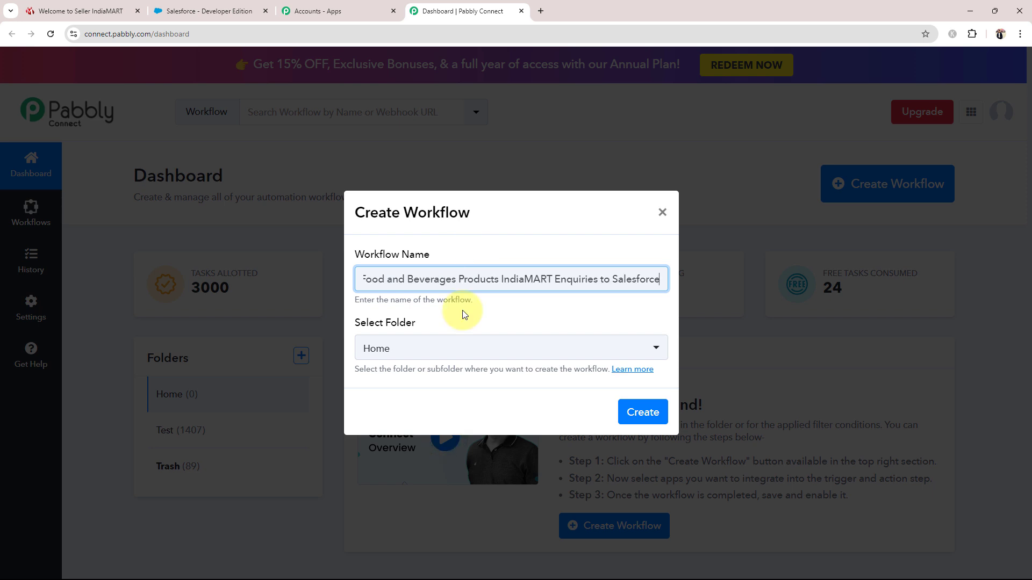
left_click(465, 315)
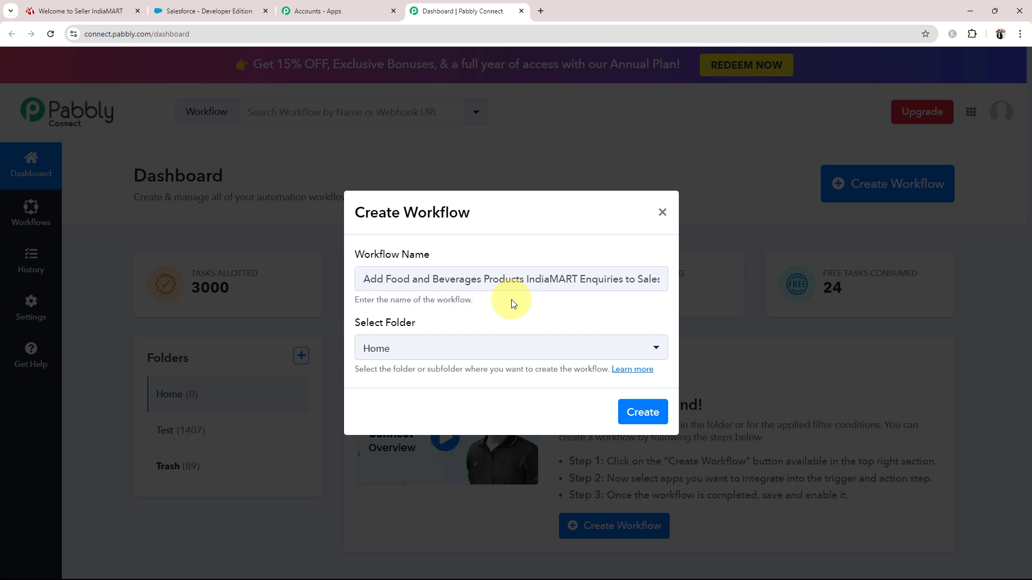
left_click(472, 350)
left_click(385, 420)
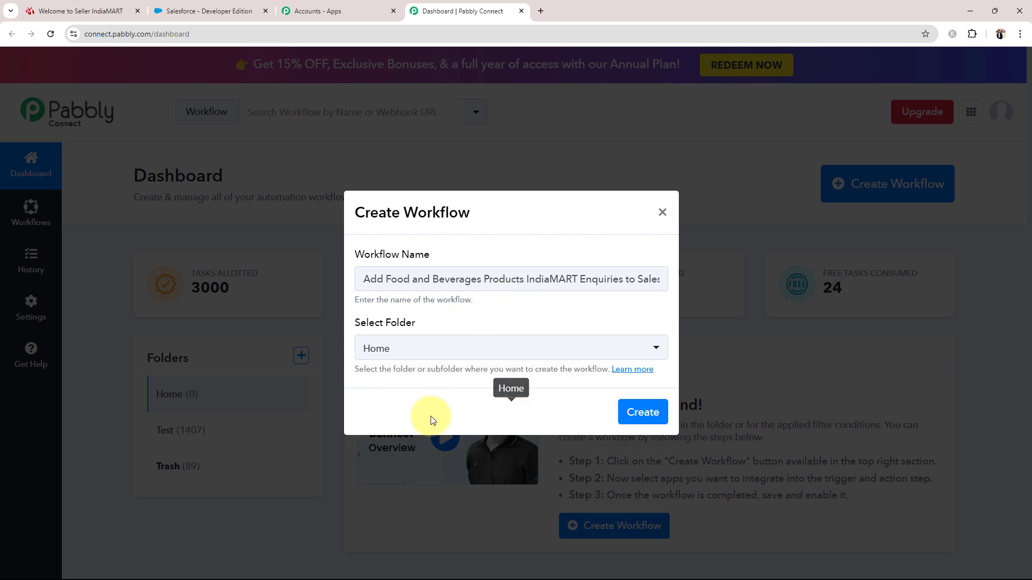
left_click(638, 412)
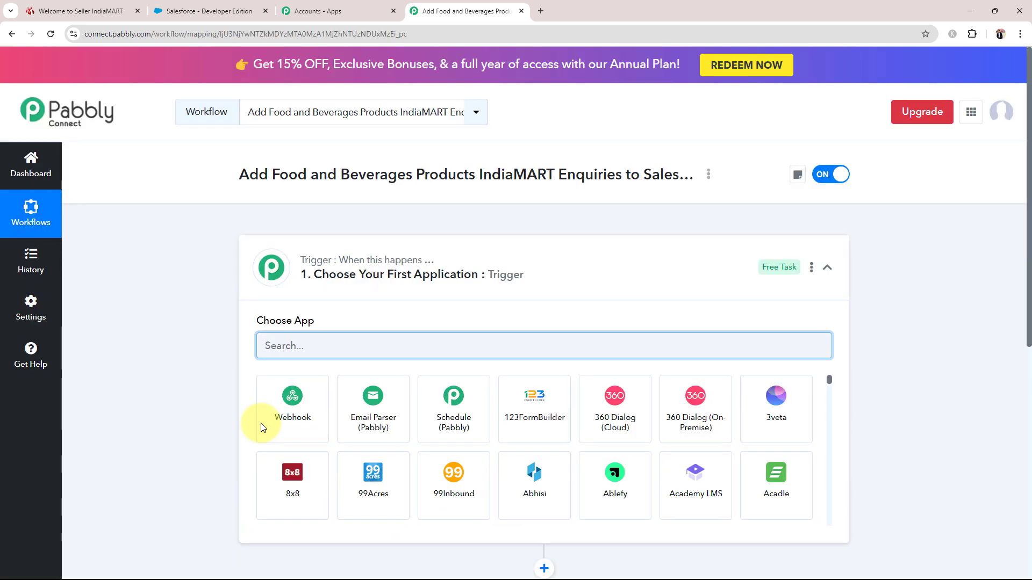
Step: Set the trigger to IndiaMART with the New Leads event, then expand the action step's app list
left_click(402, 290)
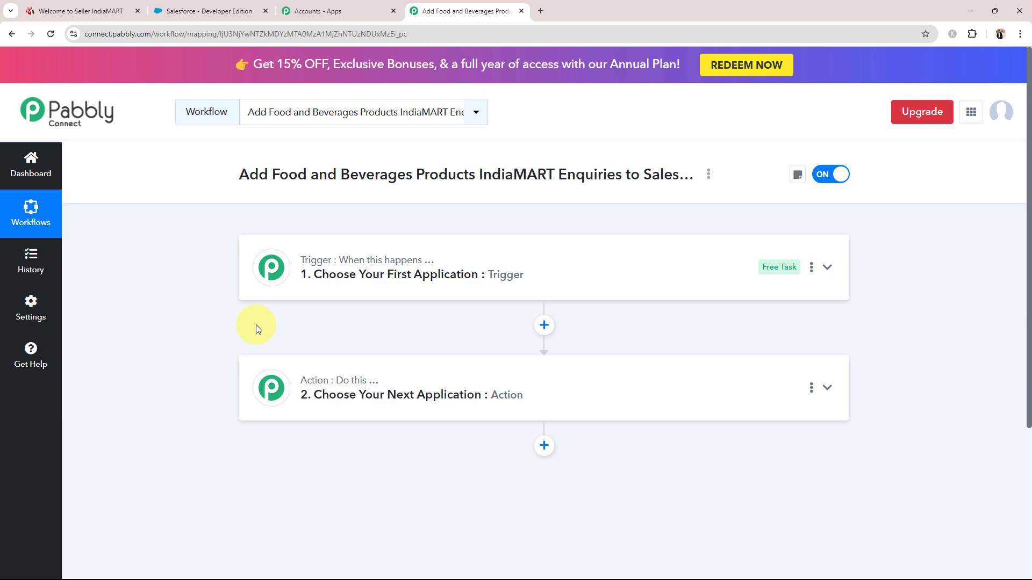
left_click(345, 264)
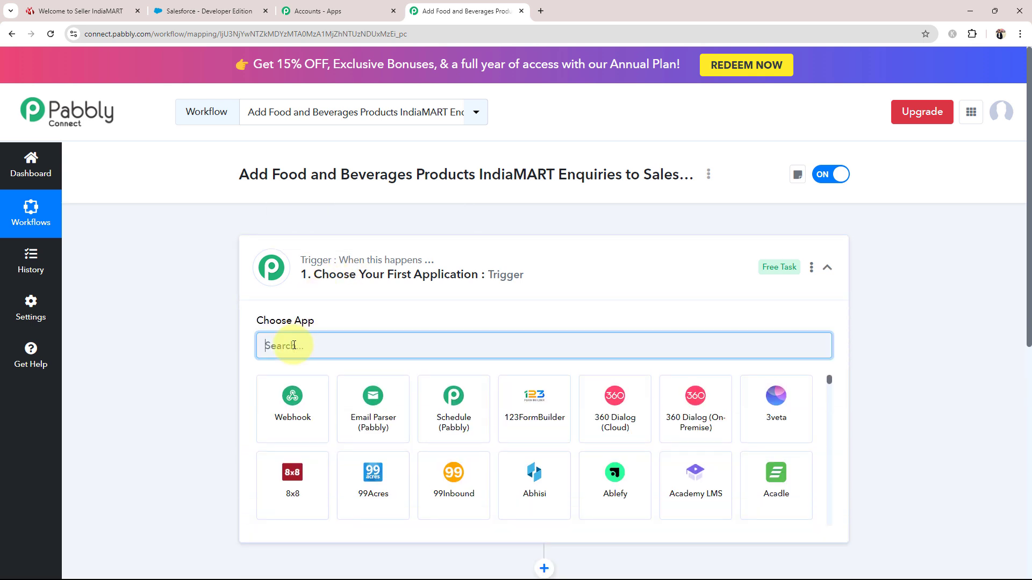
type("India")
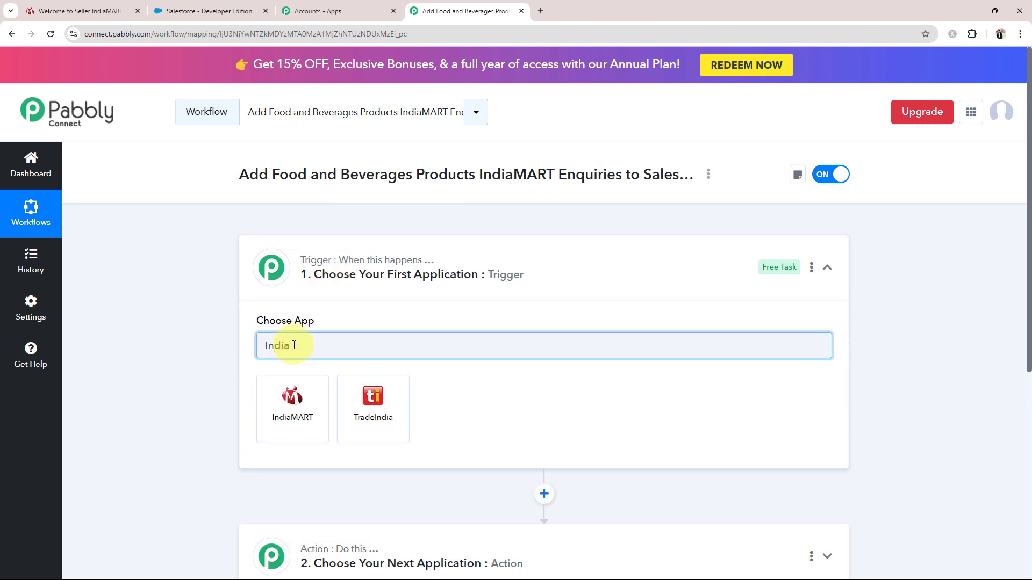
left_click(290, 414)
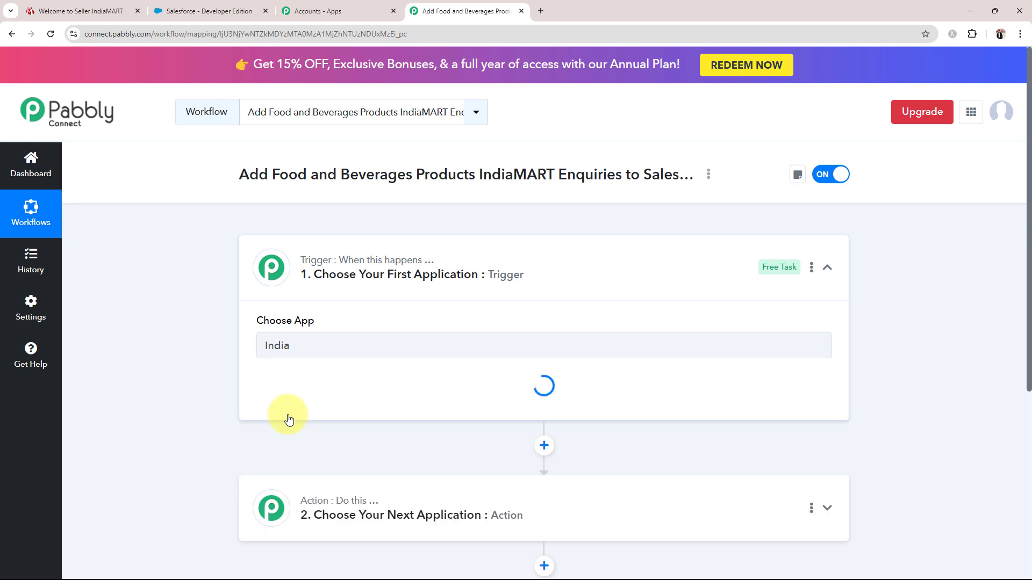
left_click(283, 403)
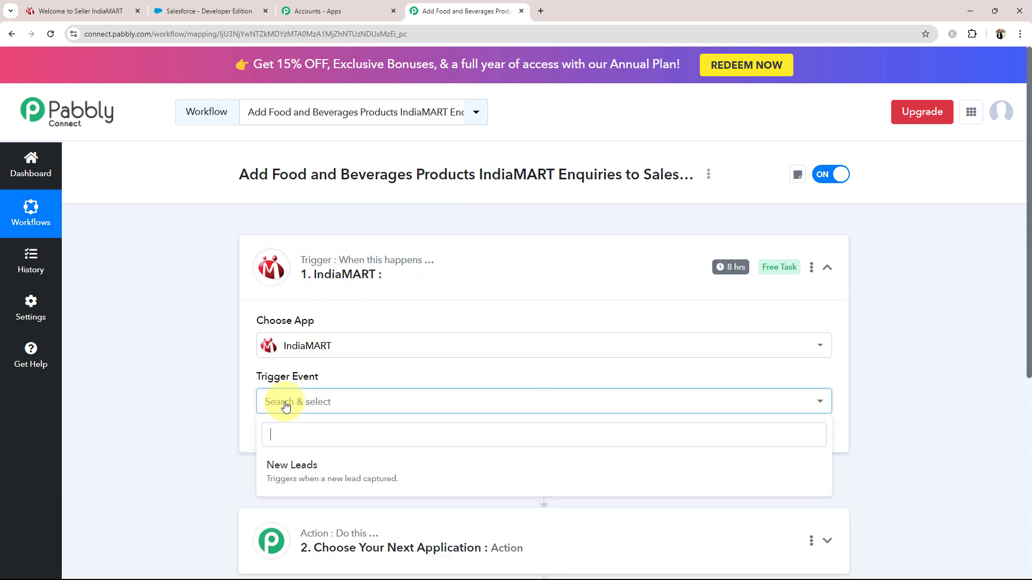
left_click(282, 463)
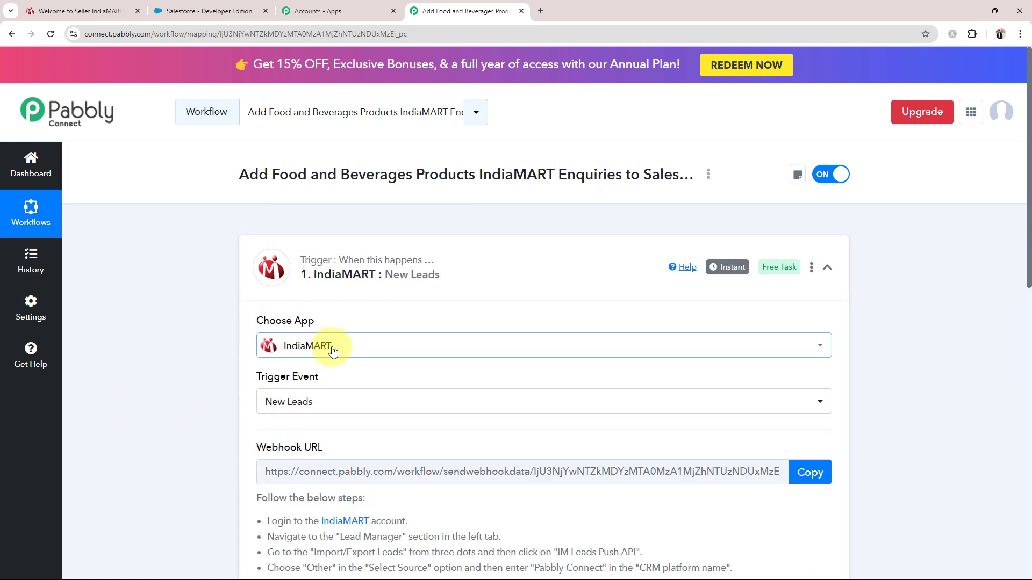
left_click(468, 287)
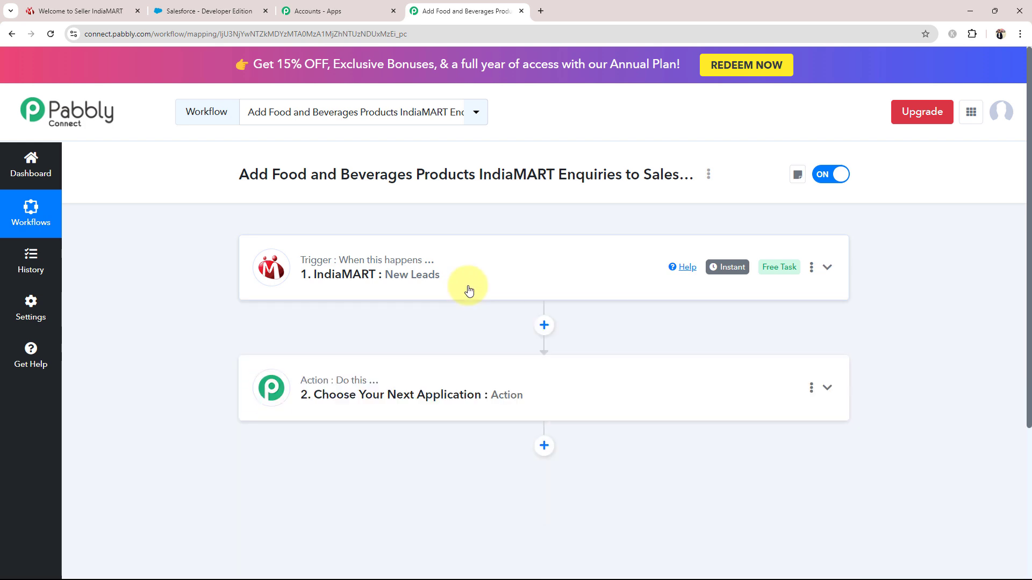
left_click(334, 396)
scroll(322, 350, "down", 3)
Step: Choose Salesforce as the action app with the Create Record event, then collapse the action card
left_click(301, 274)
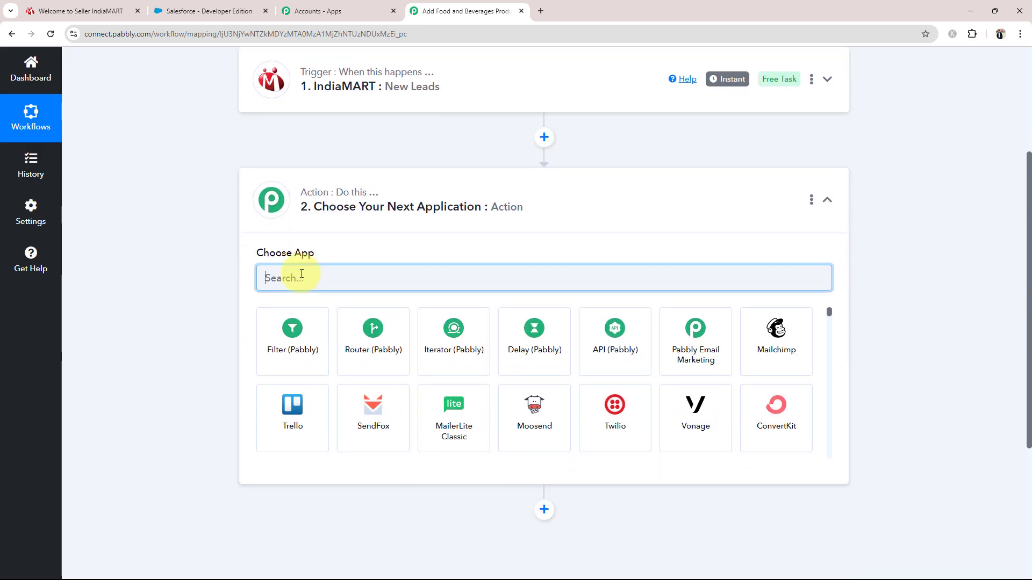
type("Sal")
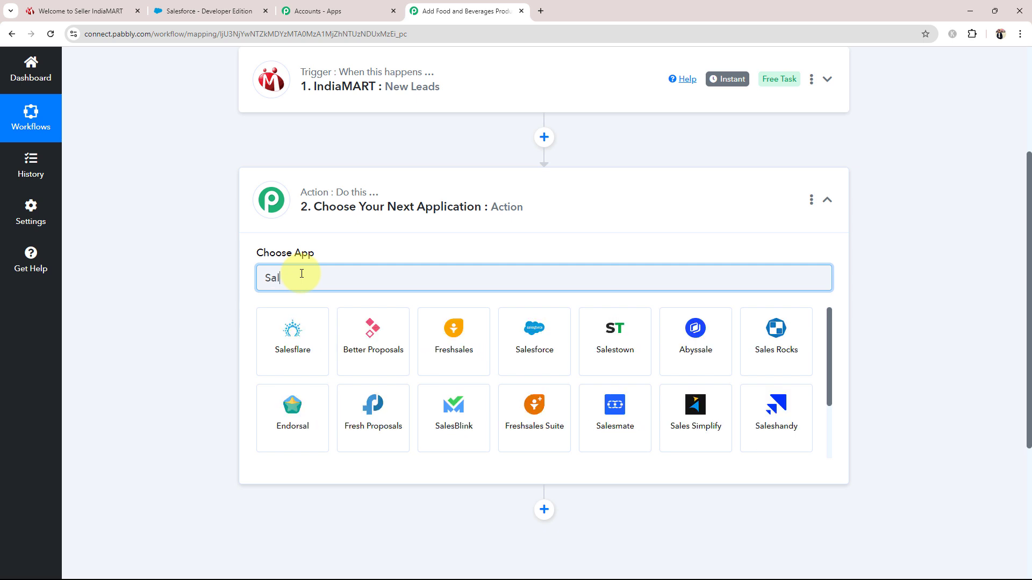
type("esforce")
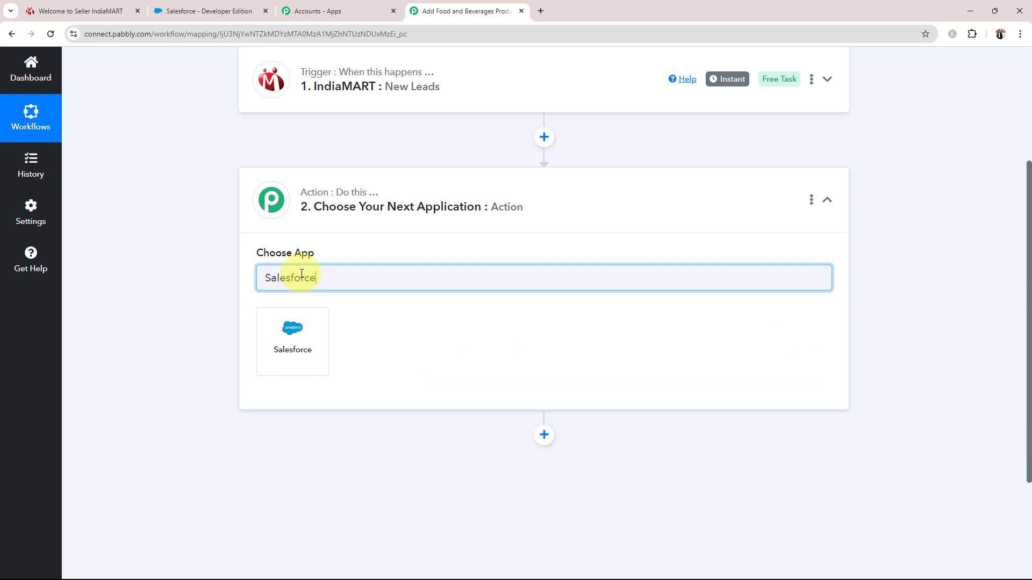
left_click(293, 366)
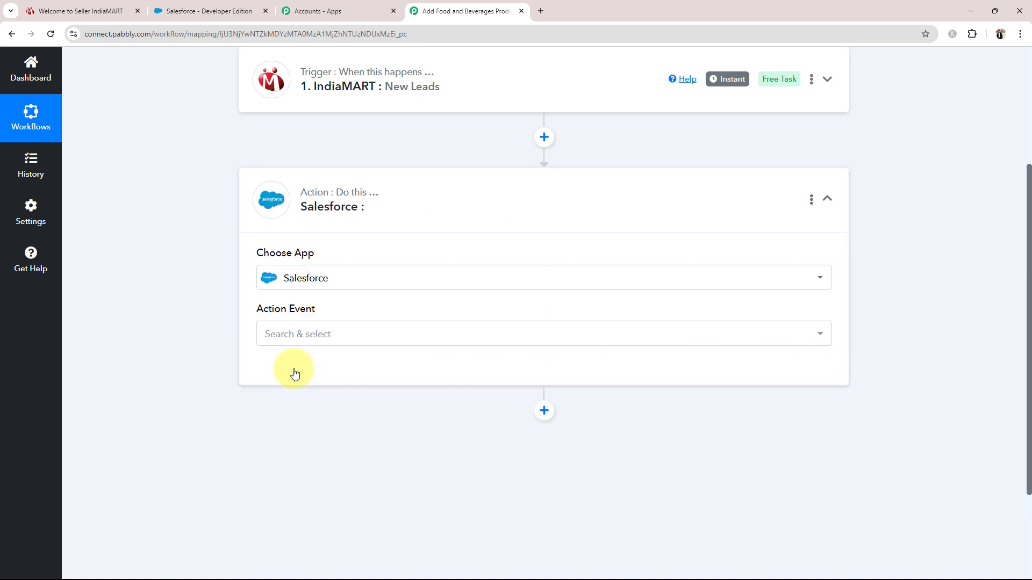
left_click(284, 342)
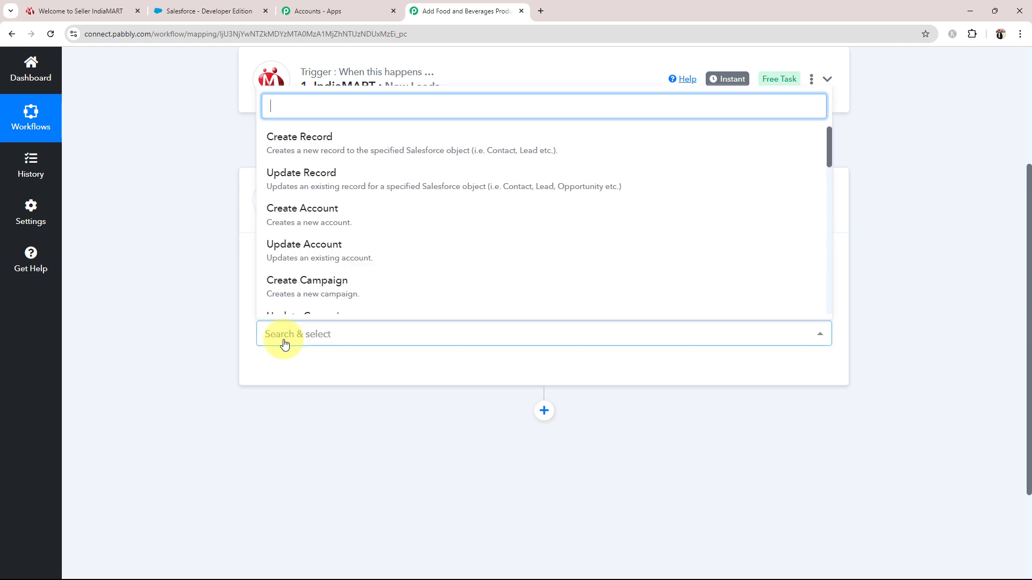
left_click(276, 146)
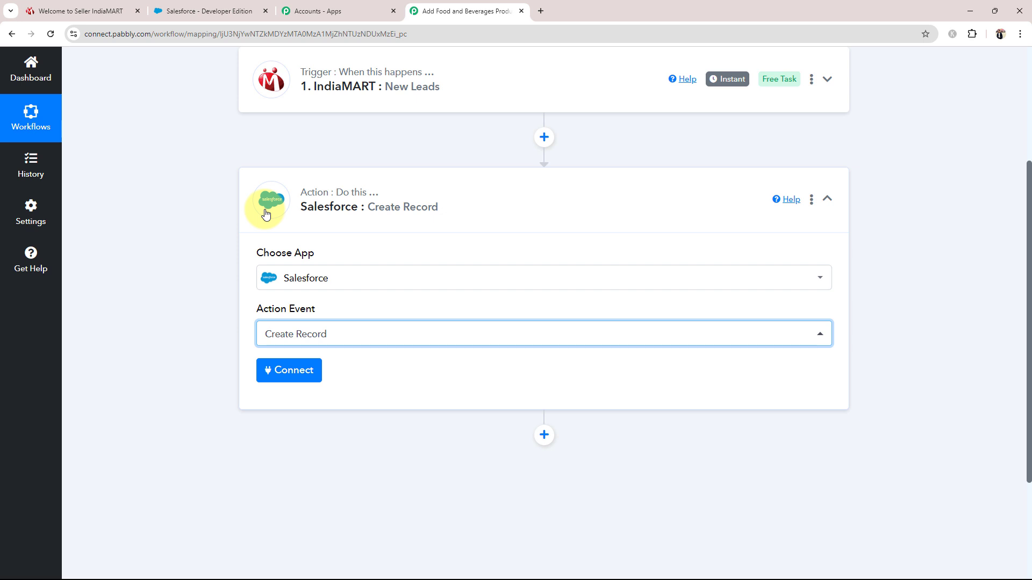
left_click(334, 204)
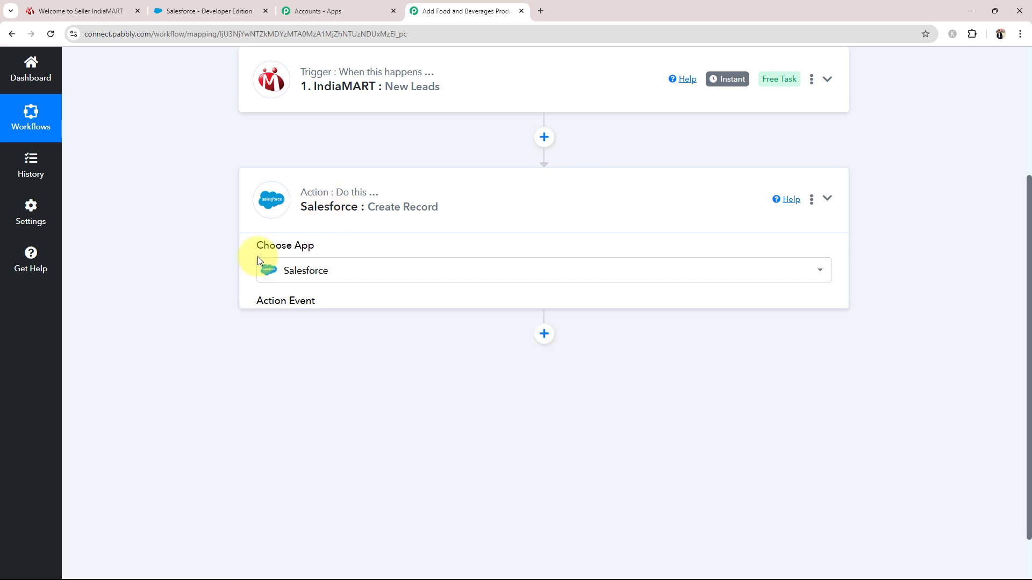
scroll(204, 218, "up", 4)
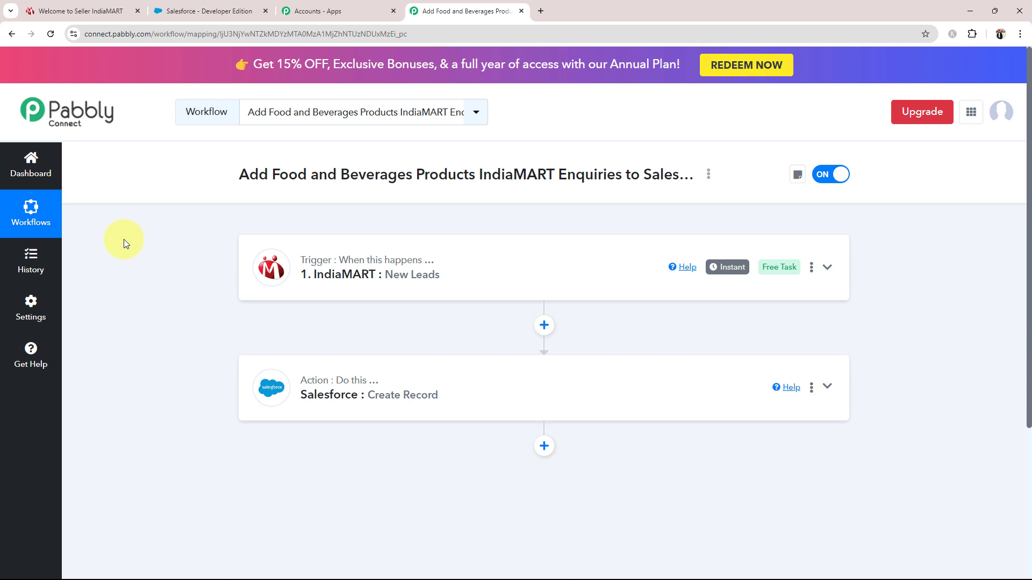
Step: Copy the IndiaMART trigger's webhook URL, leave it awaiting a response, and switch to the IndiaMART seller tab
left_click(362, 282)
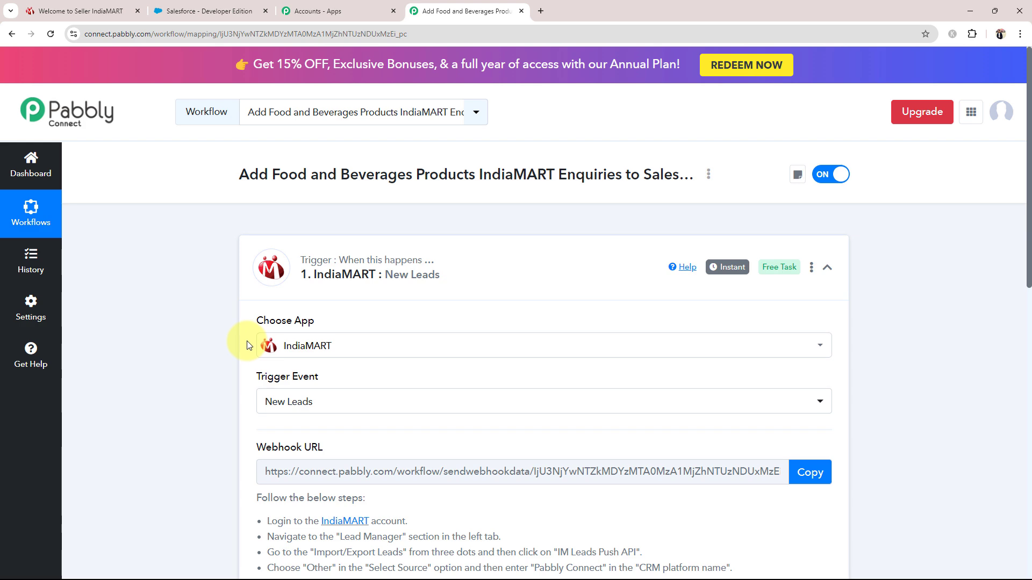
scroll(246, 341, "down", 9)
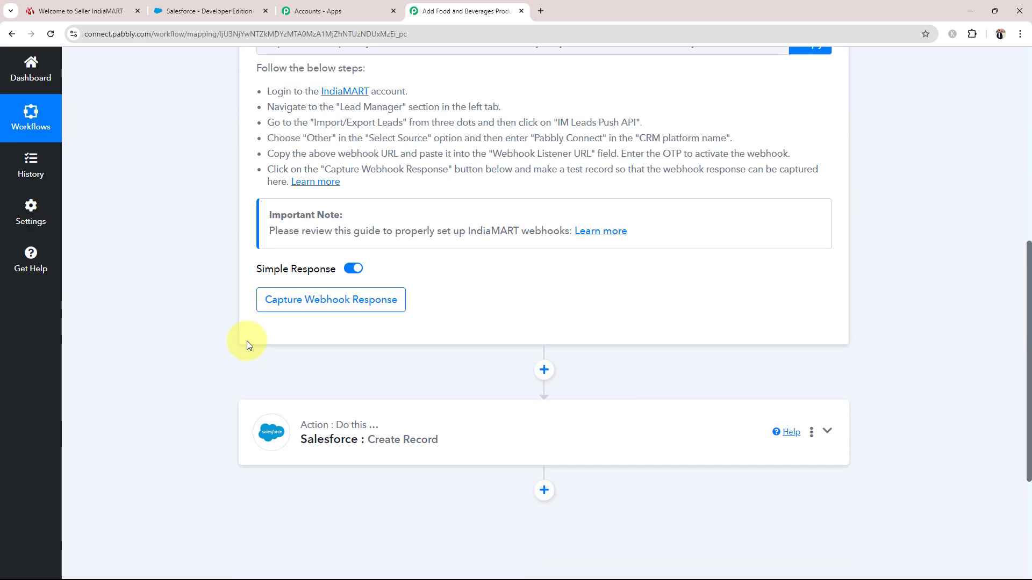
scroll(247, 341, "up", 6)
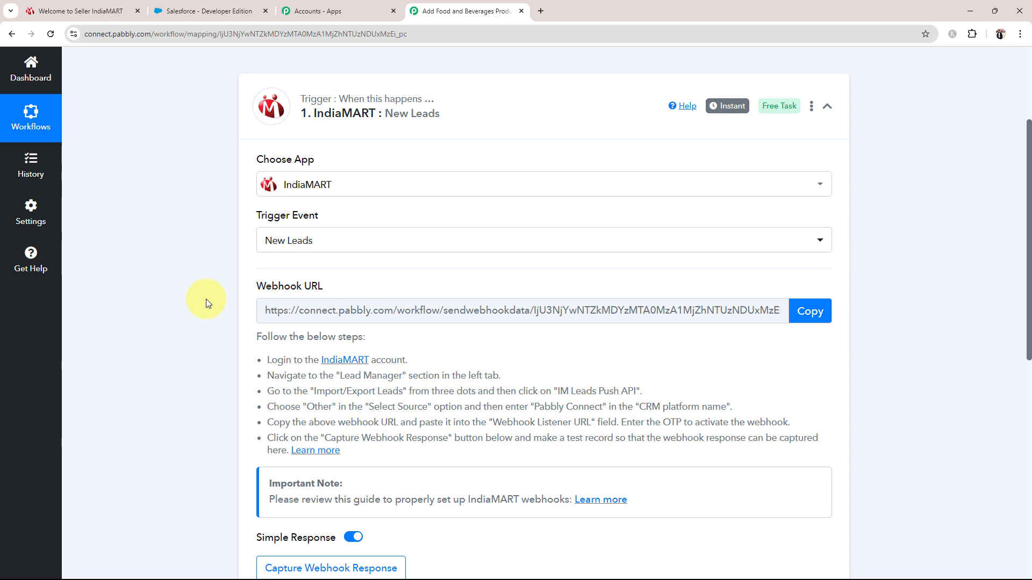
scroll(205, 309, "down", 2)
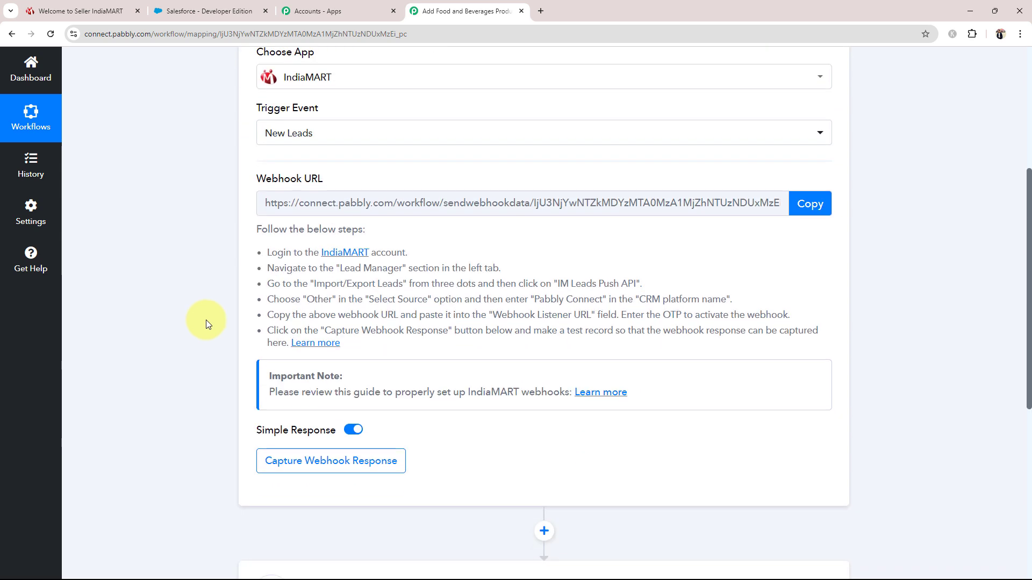
scroll(130, 341, "up", 2)
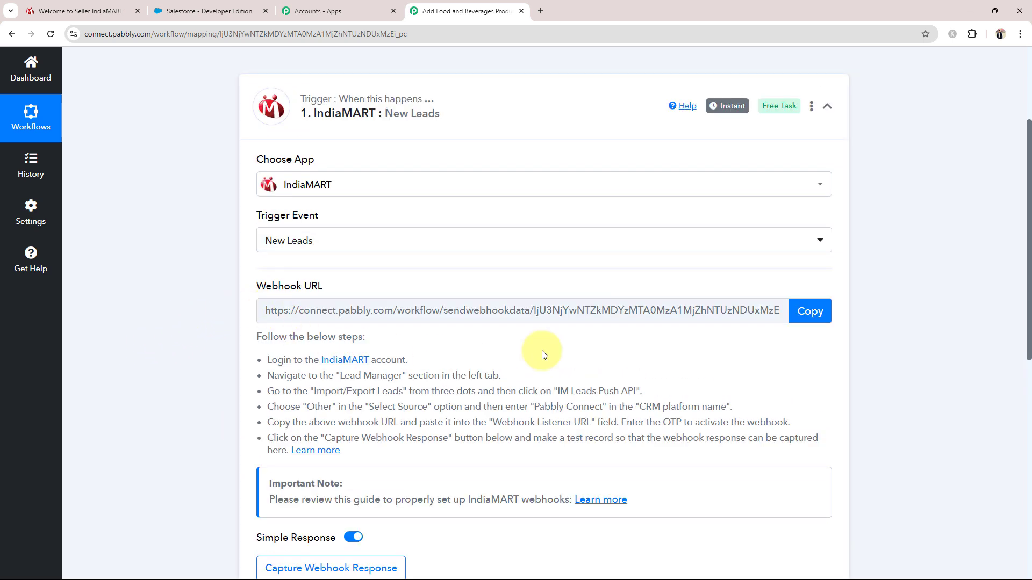
left_click(806, 312)
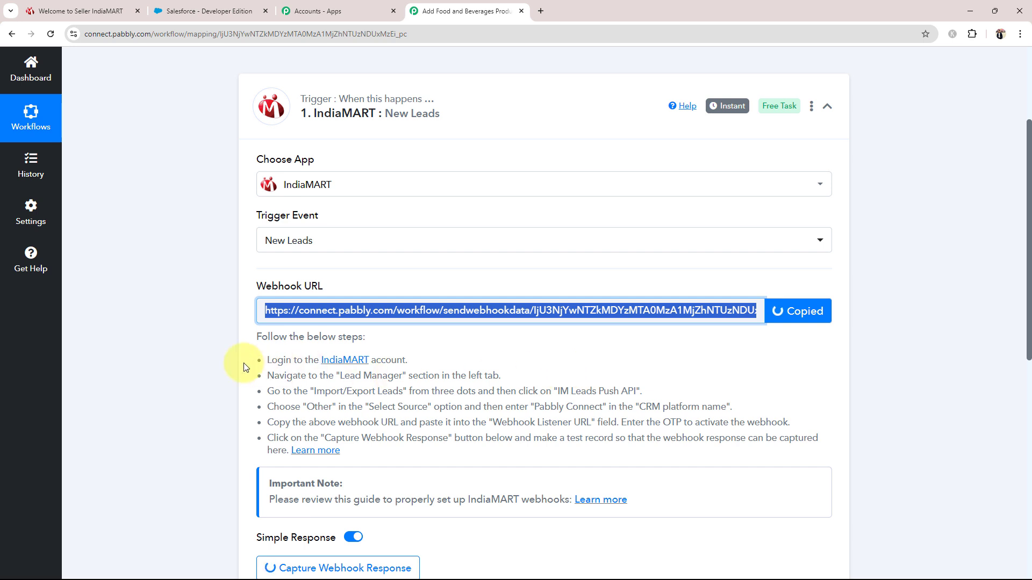
left_click_drag(267, 360, 683, 352)
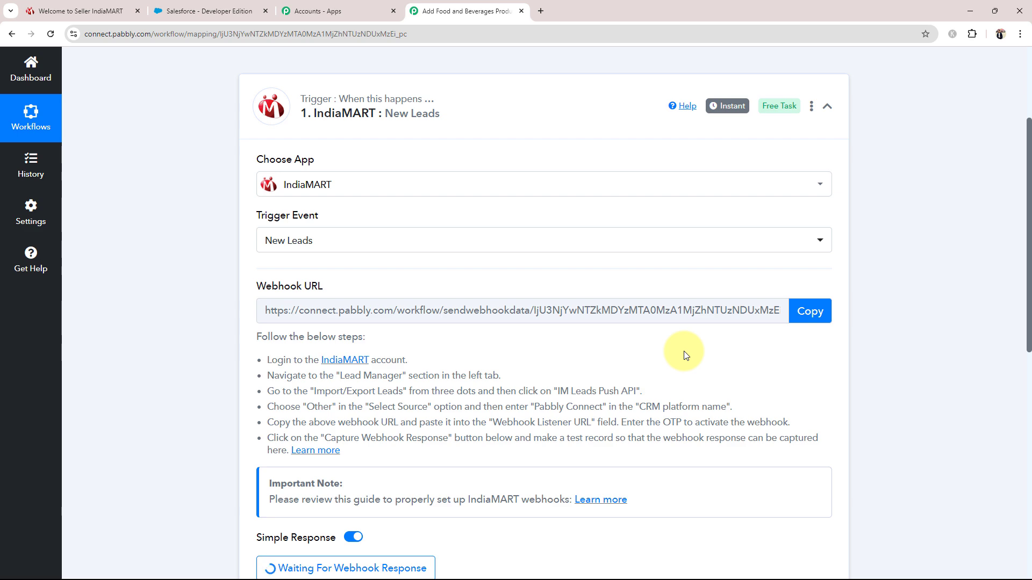
left_click(94, 13)
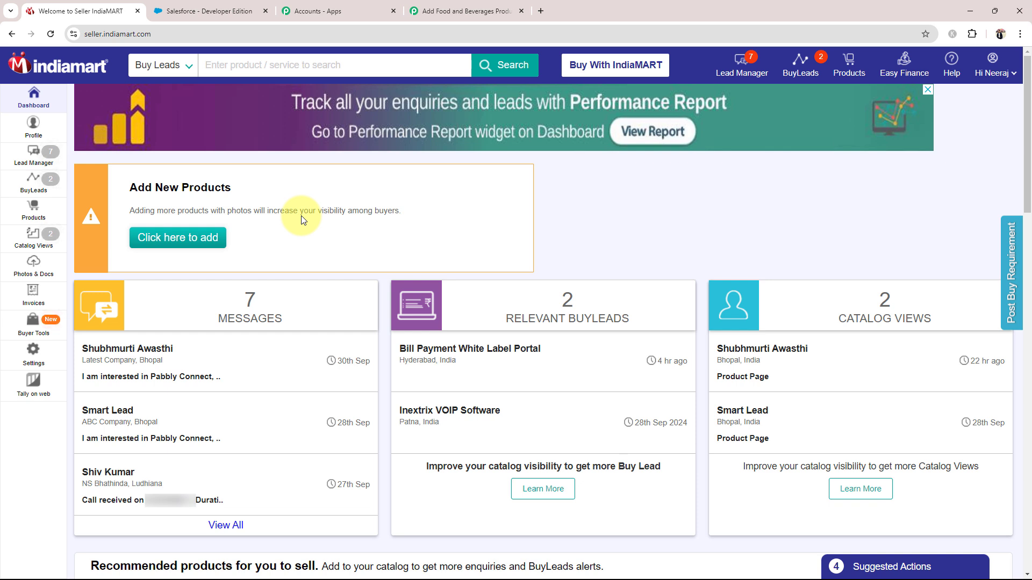
Step: In Lead Manager's Push API settings, set the lead source to Other and CRM platform to Pabbly Connect
left_click(27, 155)
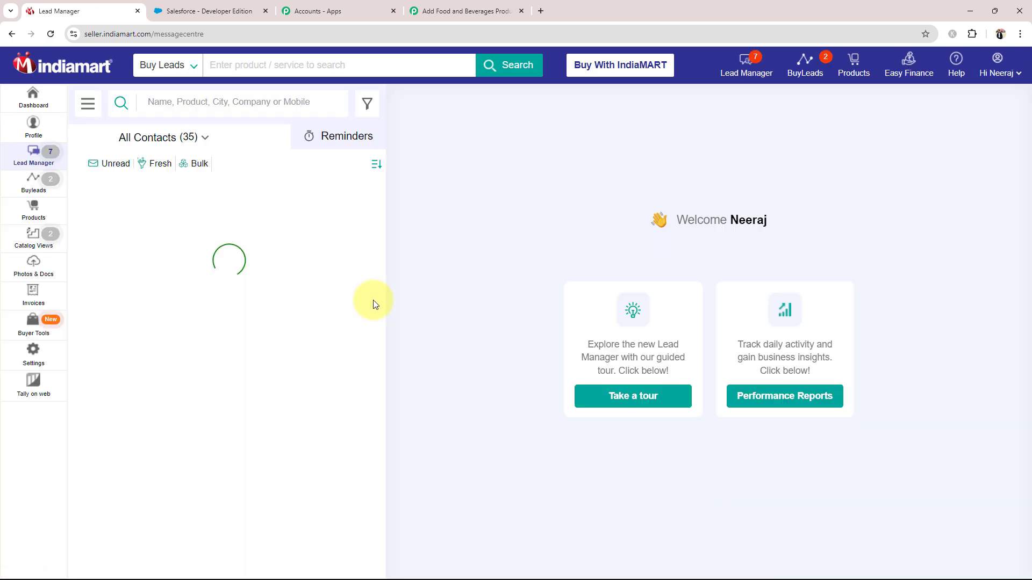
left_click(88, 106)
mouse_move(103, 201)
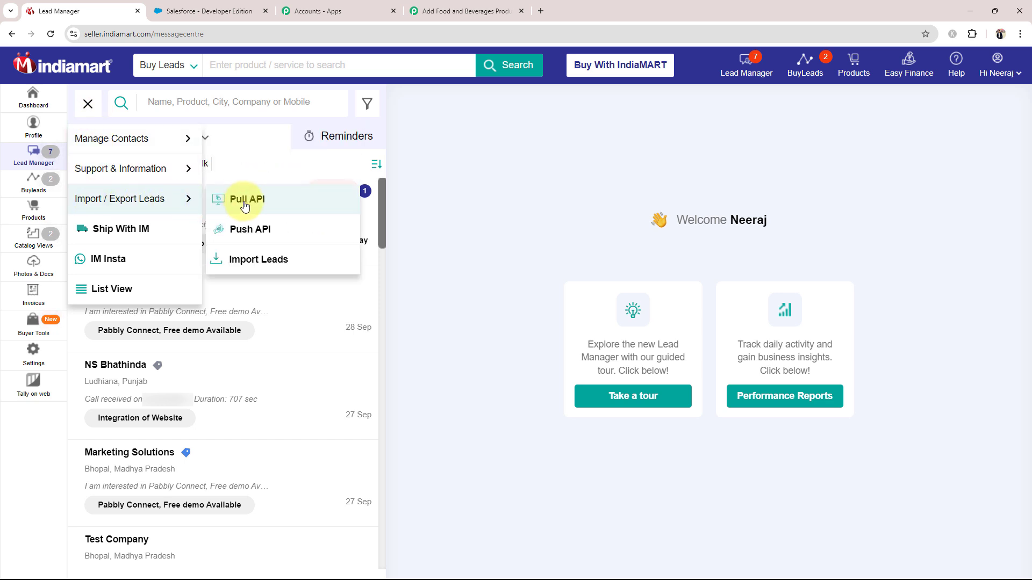
left_click(249, 230)
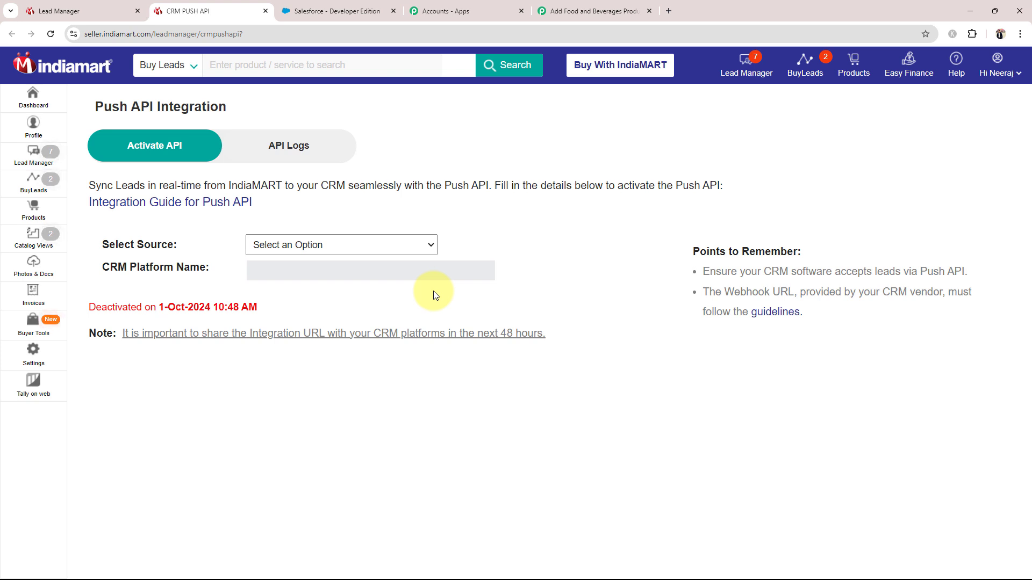
left_click(311, 244)
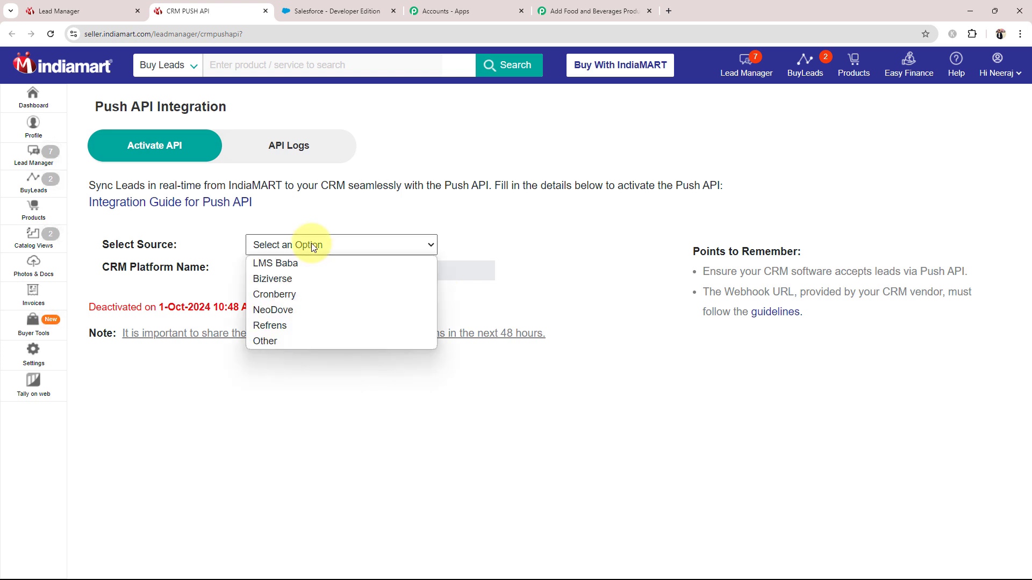
left_click(271, 341)
left_click(491, 262)
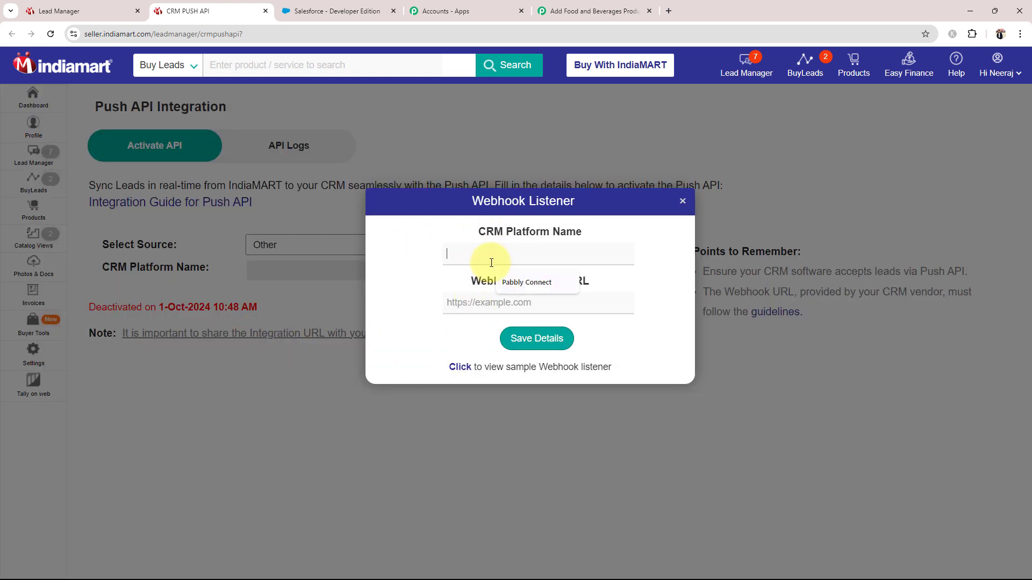
left_click(522, 279)
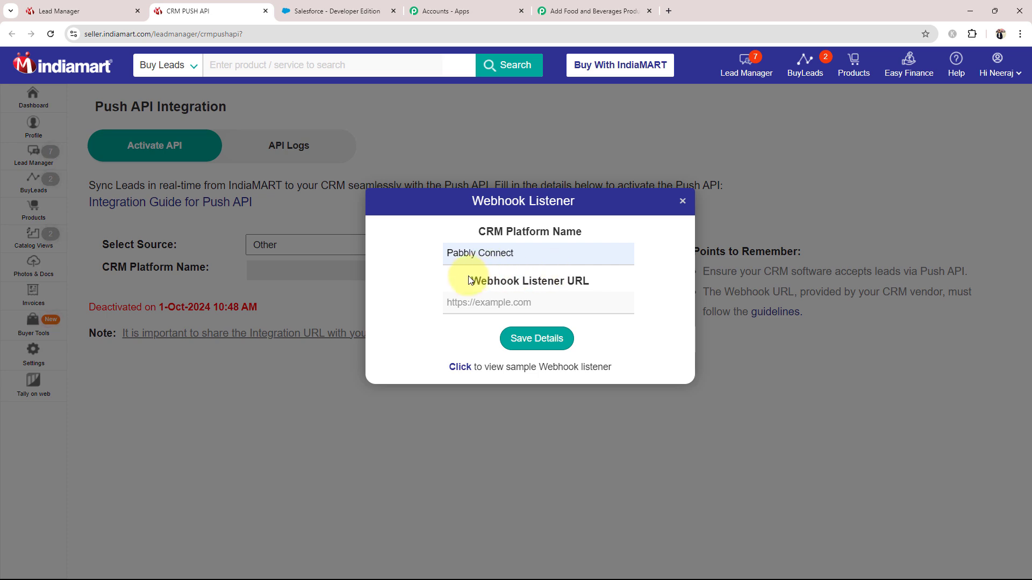
Step: Paste the re-copied Pabbly webhook URL as the listener URL and save the details
left_click(591, 11)
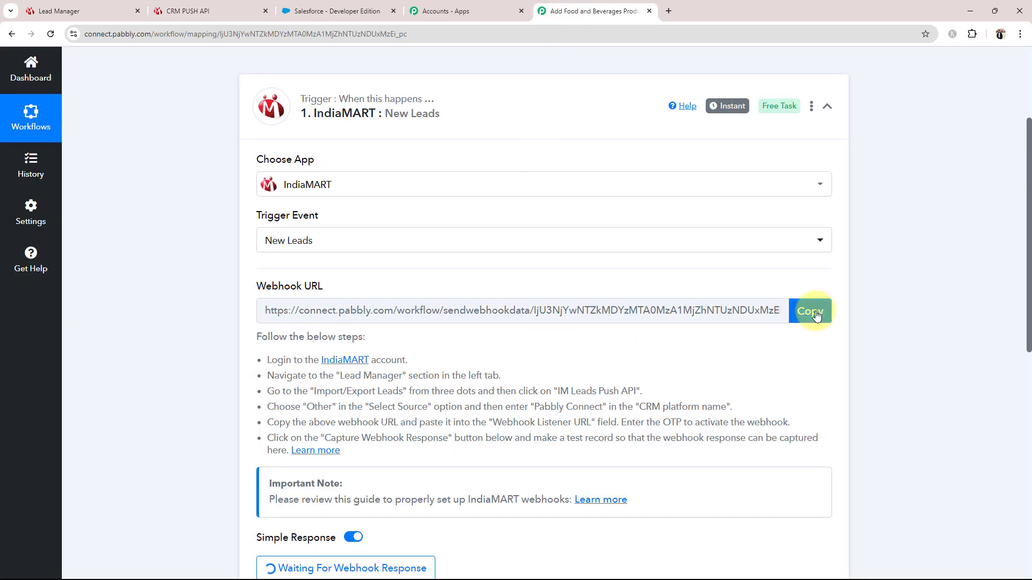
left_click(798, 311)
left_click(188, 11)
left_click(452, 301)
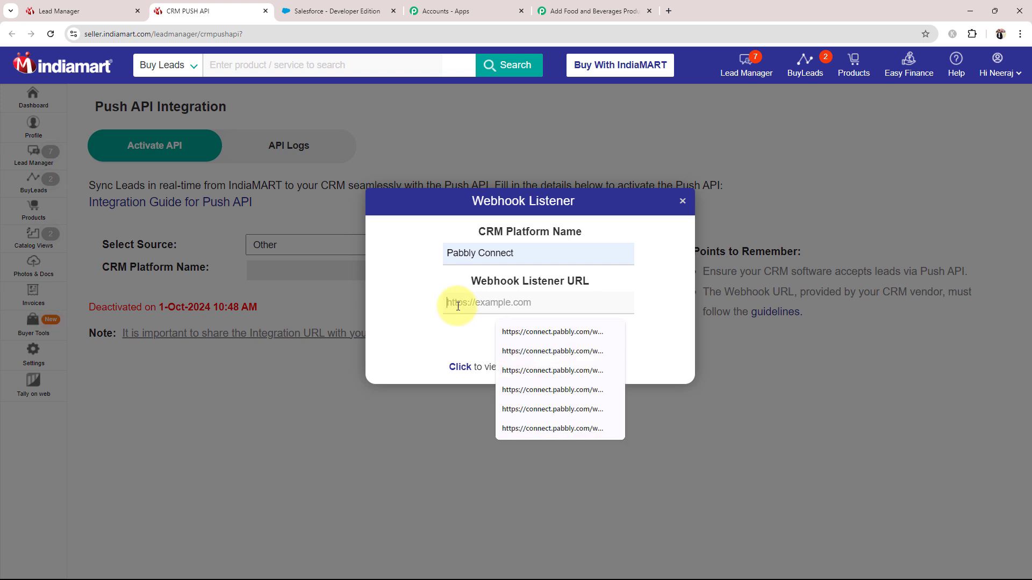
key("ctrl+v")
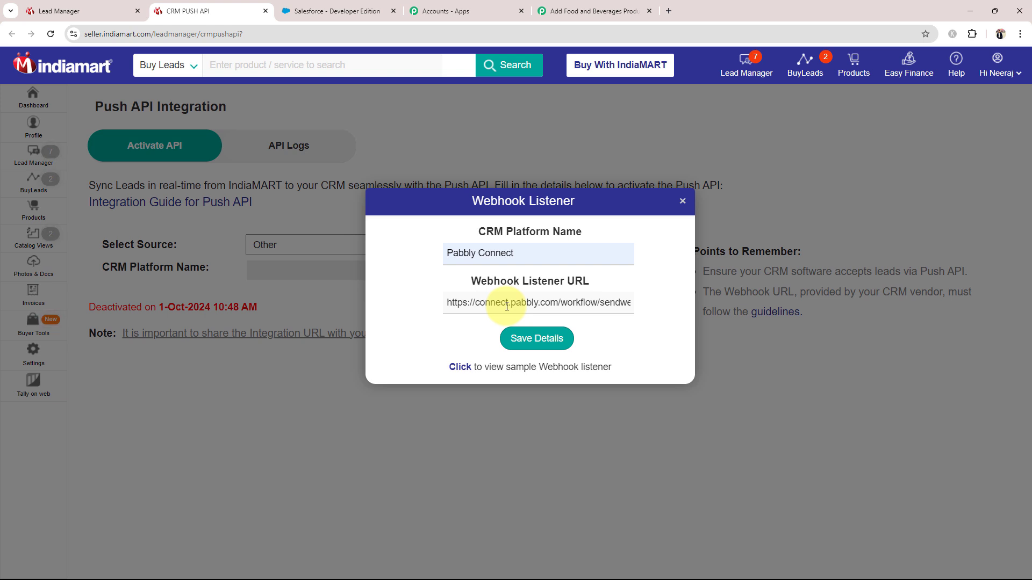
left_click(535, 341)
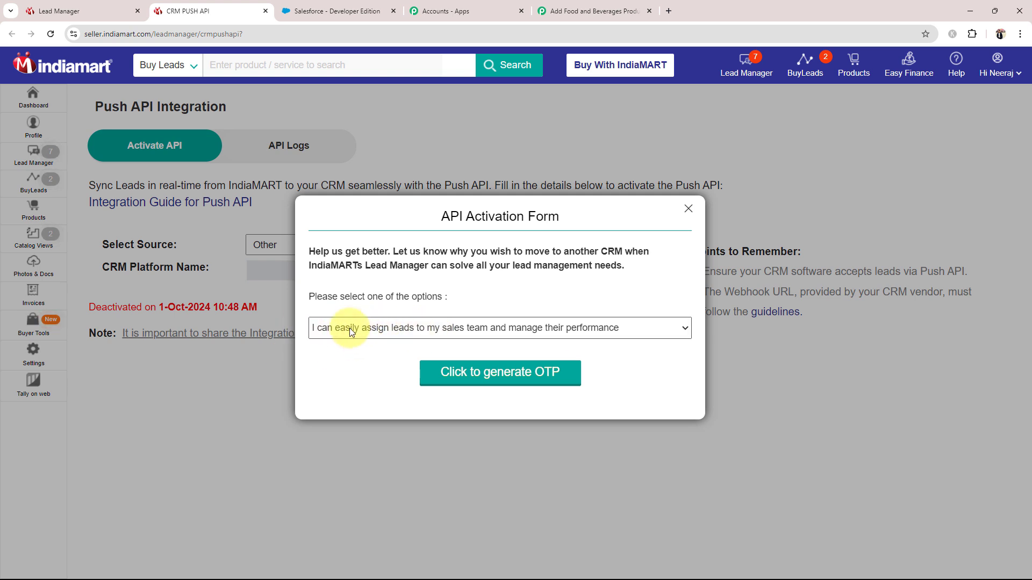
Step: Activate the Push API with the additional CRM features reason and the one-time verification code
left_click(349, 328)
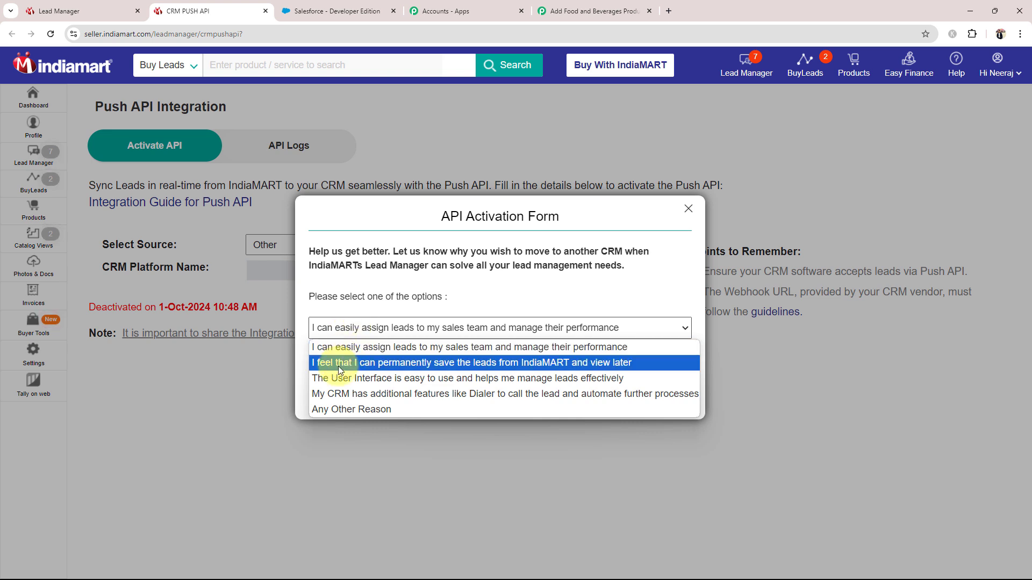
left_click(333, 394)
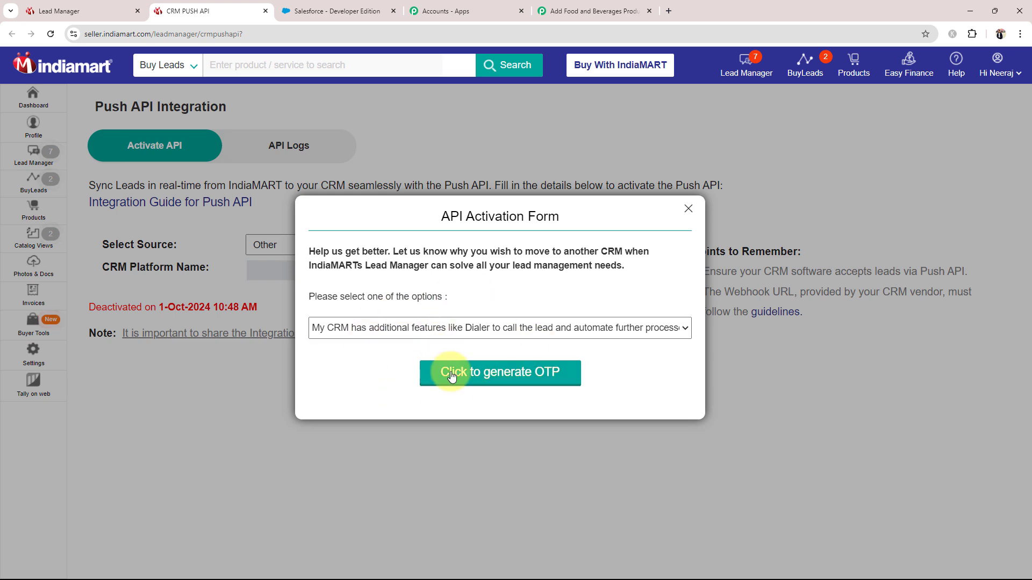
left_click(542, 373)
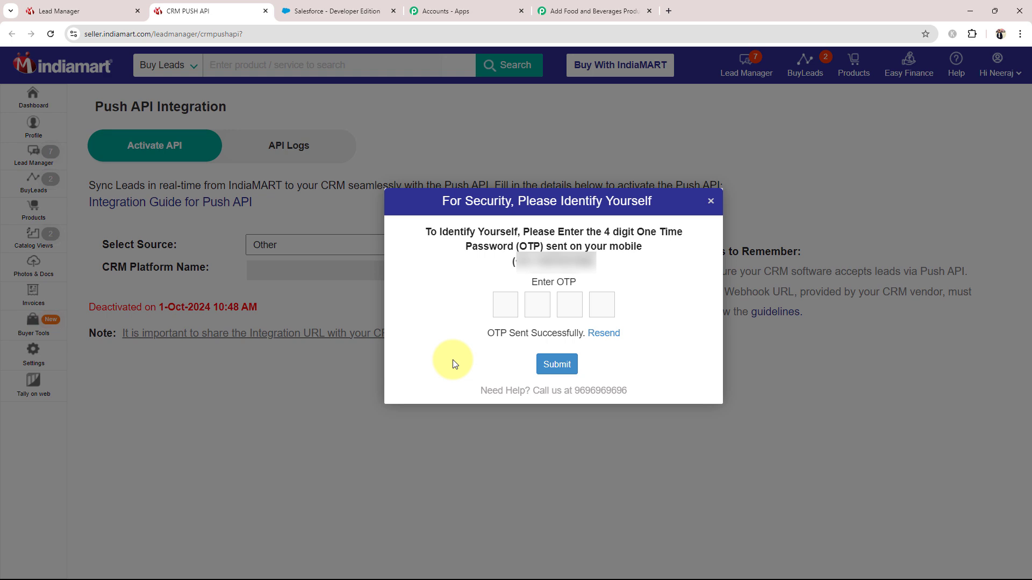
left_click(549, 367)
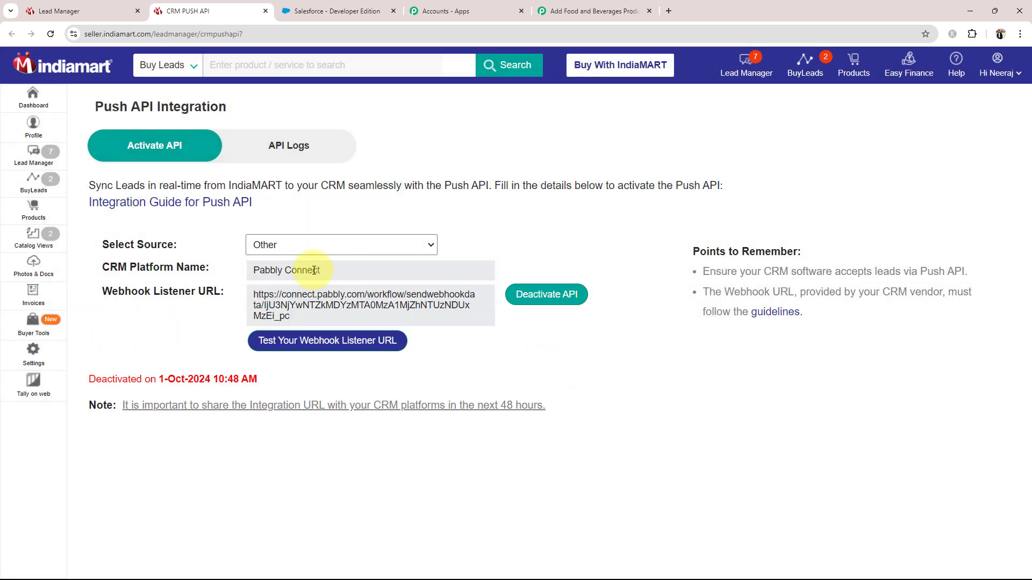
left_click_drag(102, 291, 234, 299)
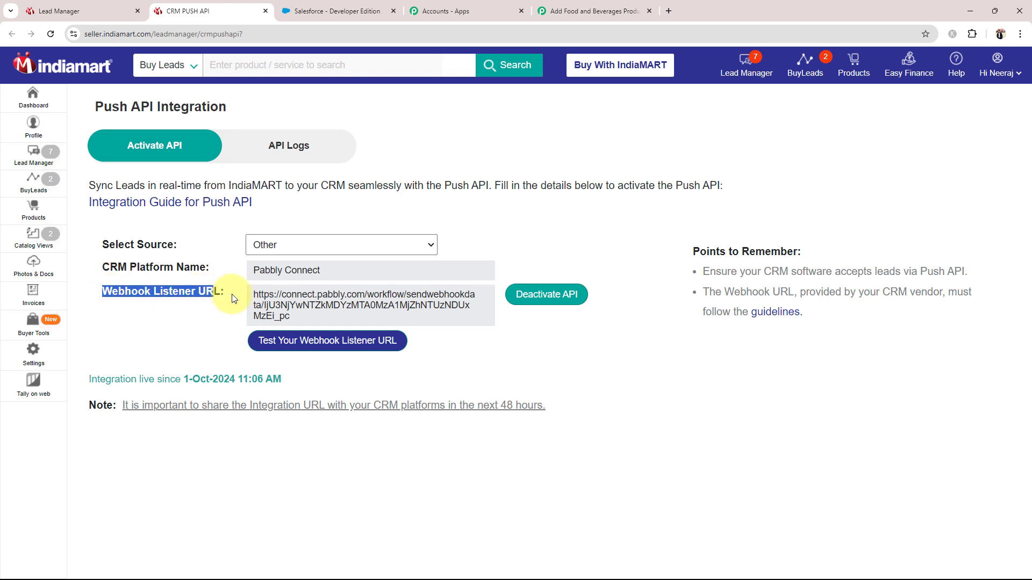
left_click(234, 299)
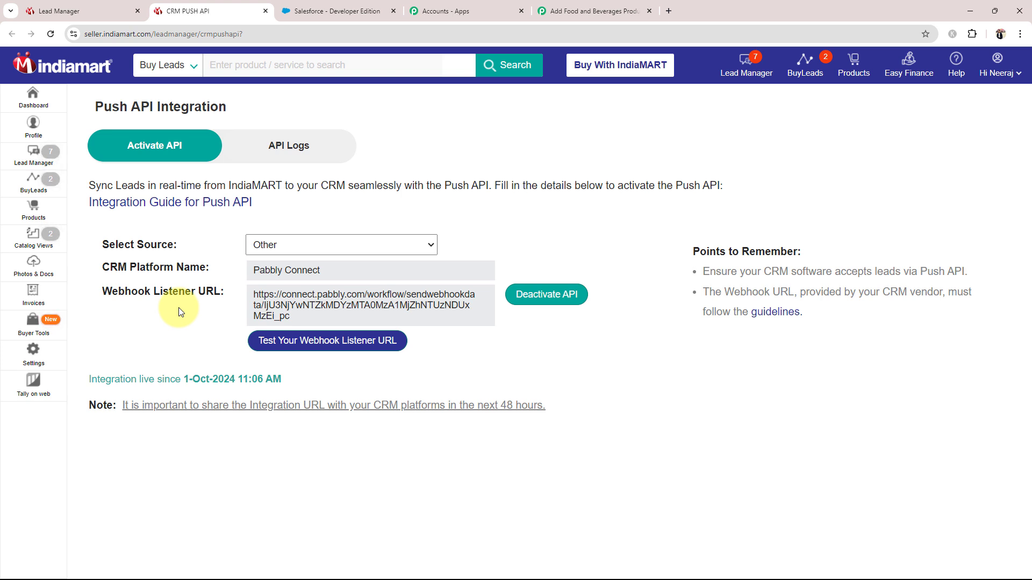
left_click(634, 11)
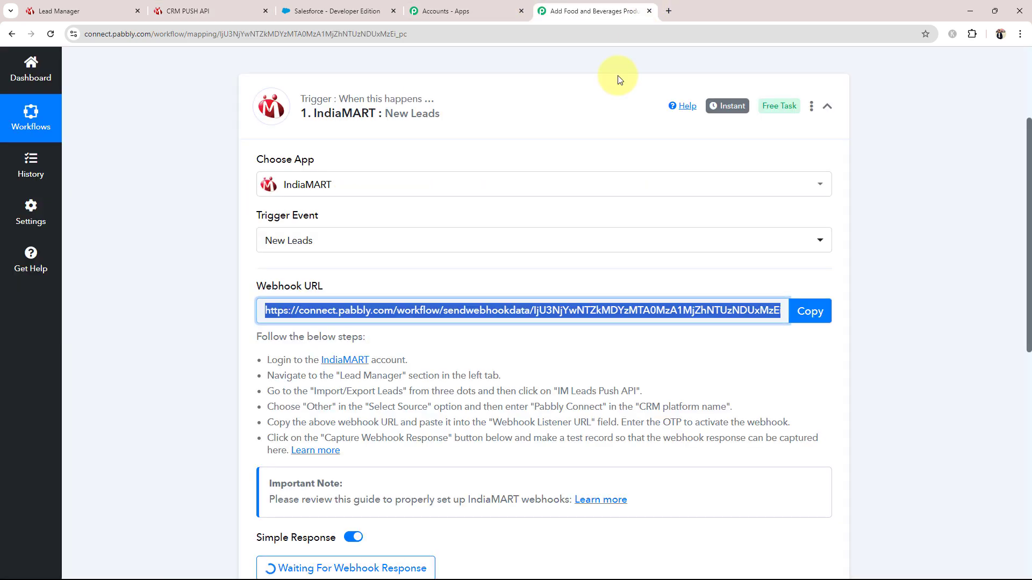
left_click(232, 309)
scroll(173, 320, "down", 2)
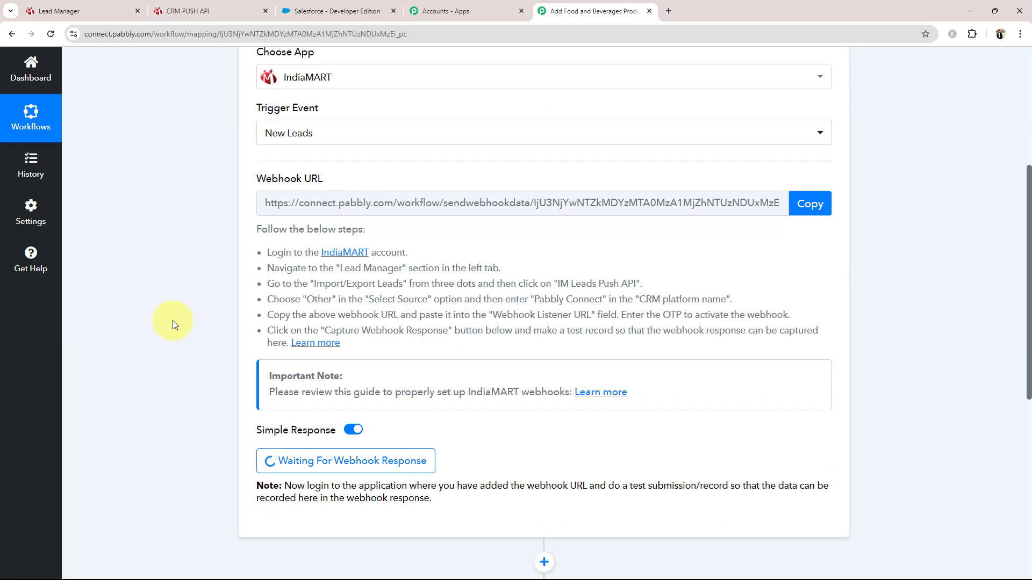
scroll(173, 321, "down", 2)
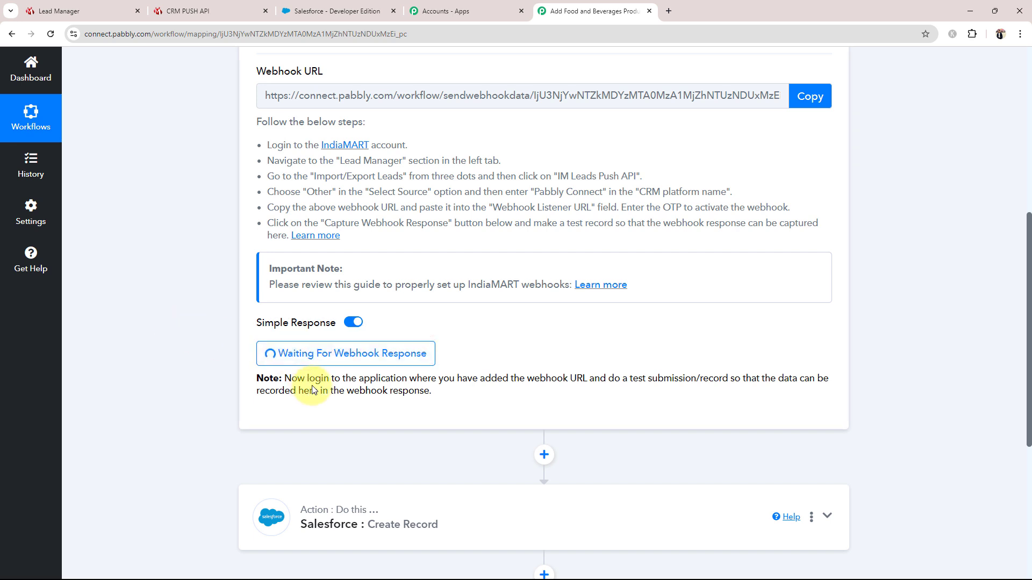
left_click_drag(633, 378, 693, 379)
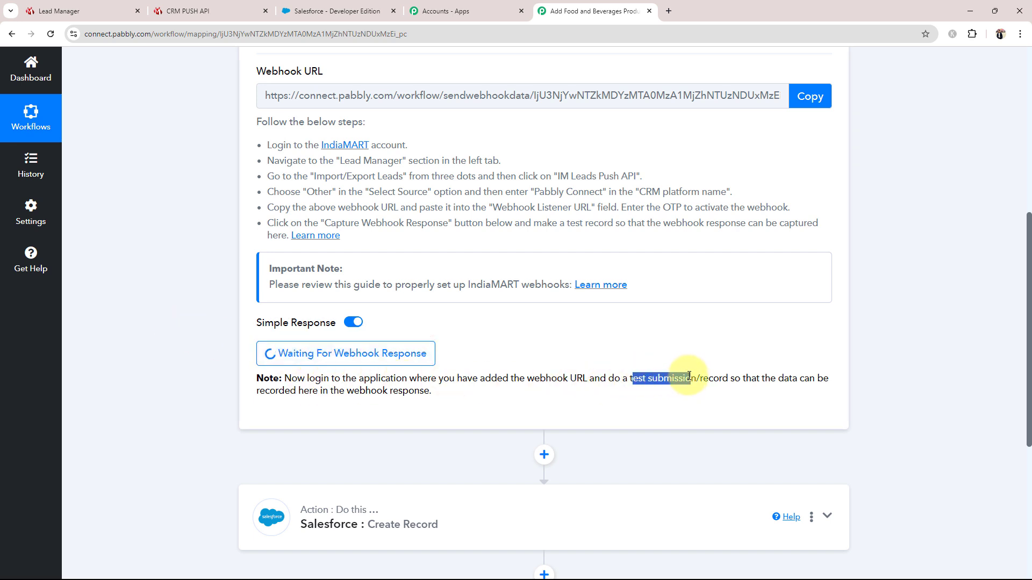
left_click(666, 353)
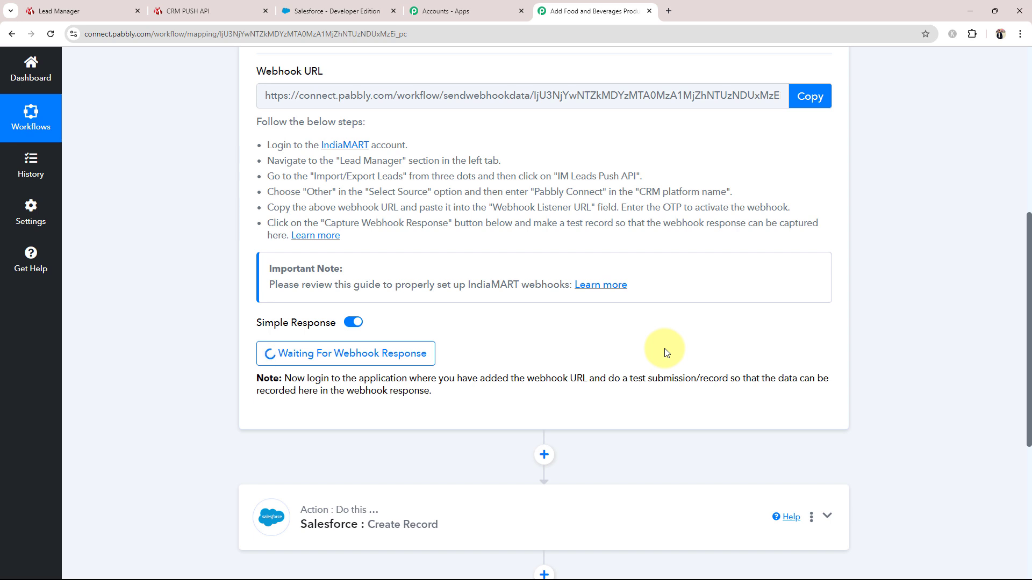
scroll(665, 352, "up", 3)
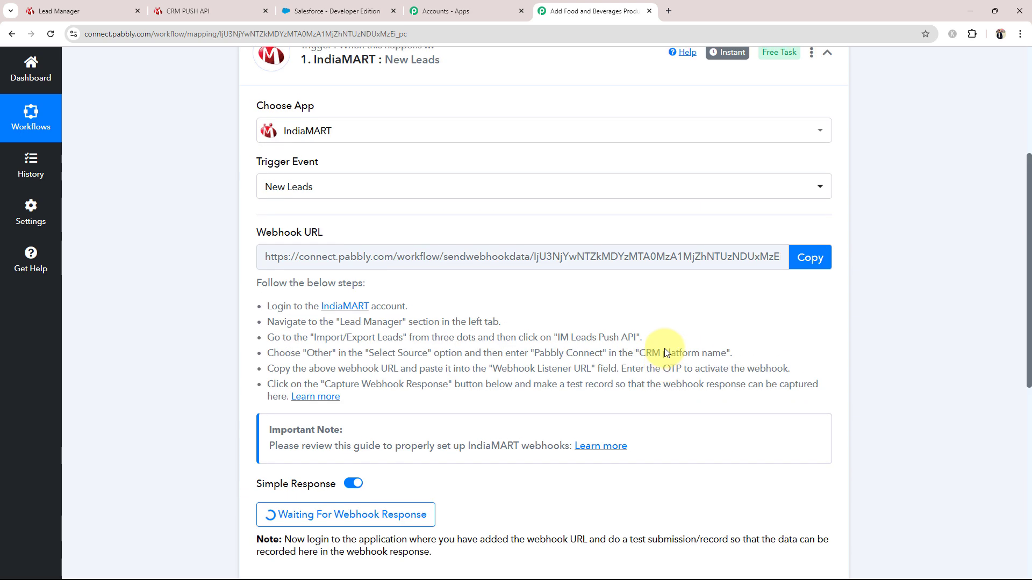
Step: On the CRM Push API page, open the Webhook Listener Testing window and review the sample lead
left_click(186, 11)
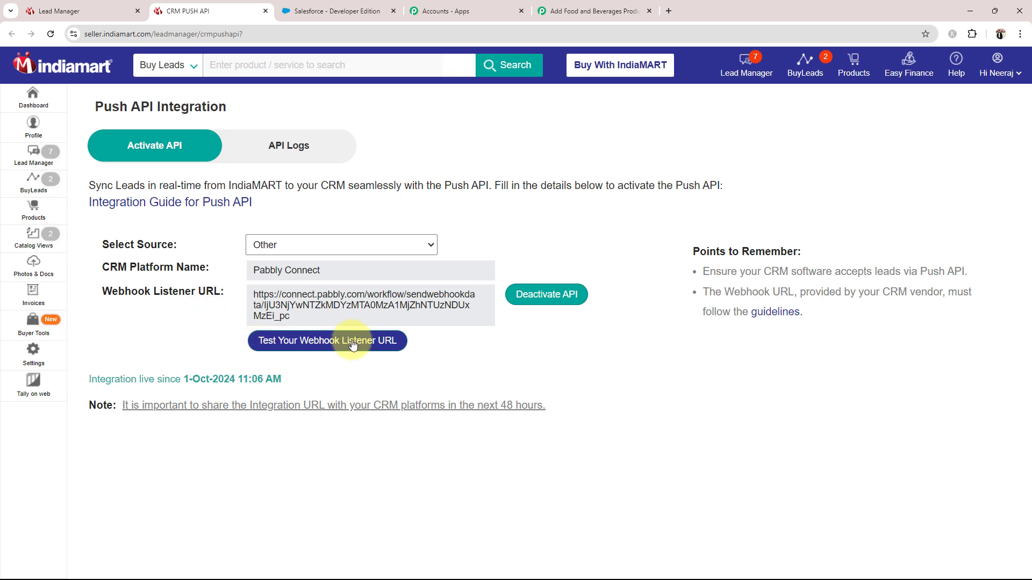
left_click_drag(297, 316, 211, 311)
left_click(212, 311)
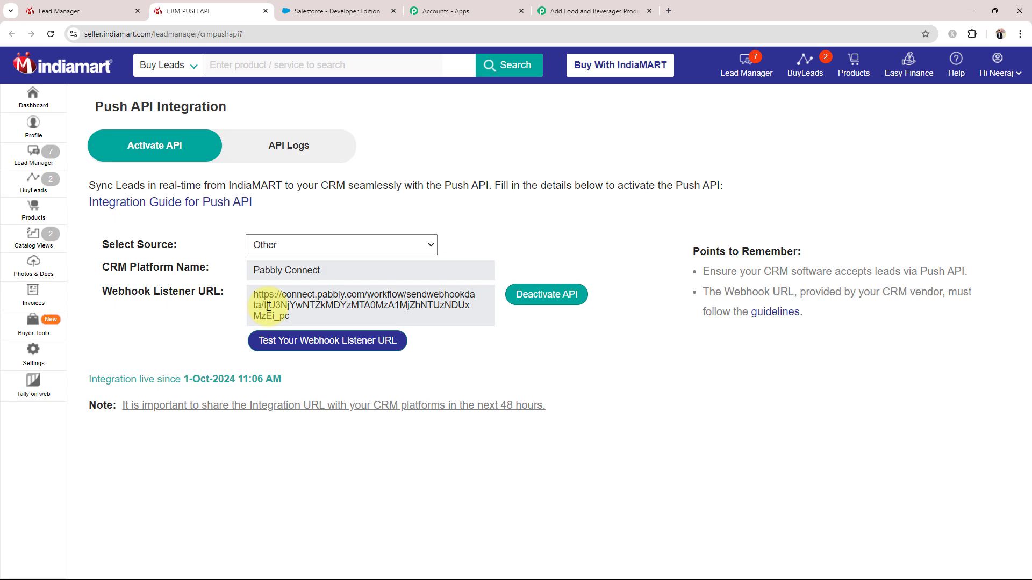
left_click(279, 347)
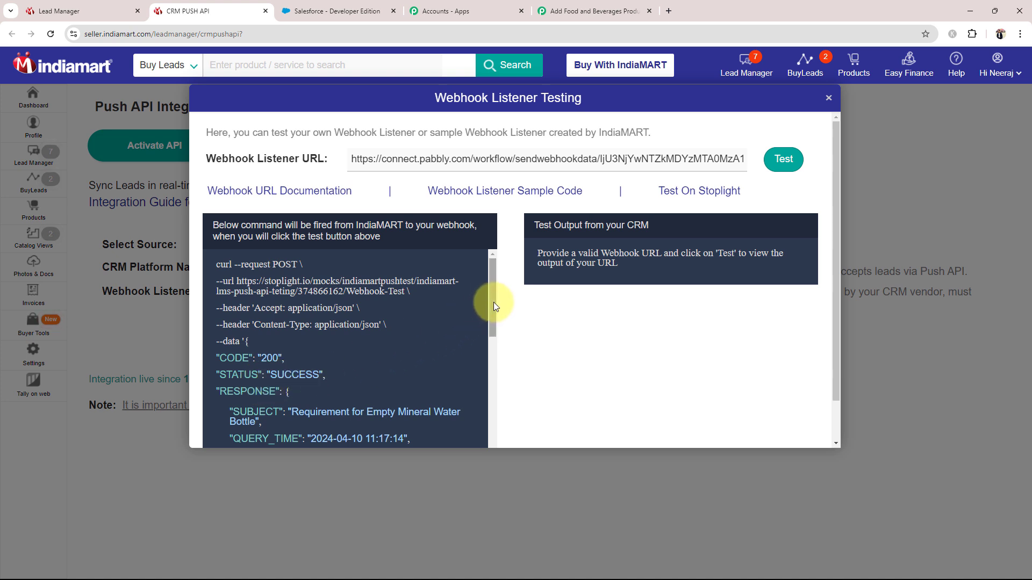
left_click_drag(493, 302, 466, 323)
left_click_drag(292, 360, 381, 371)
left_click(382, 344)
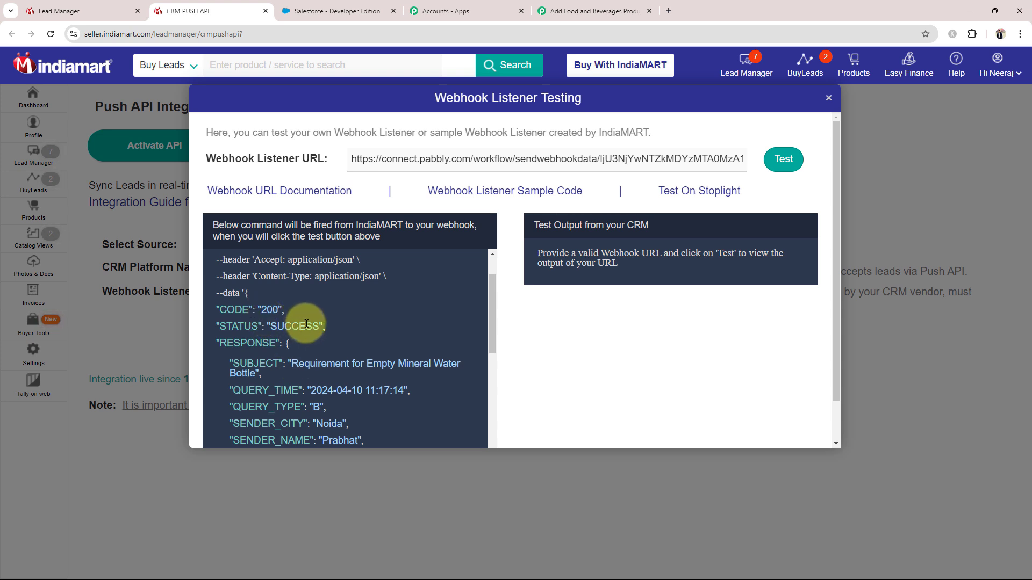
Step: Send the sample lead to the Pabbly webhook URL and confirm the 200 OK response
left_click(782, 159)
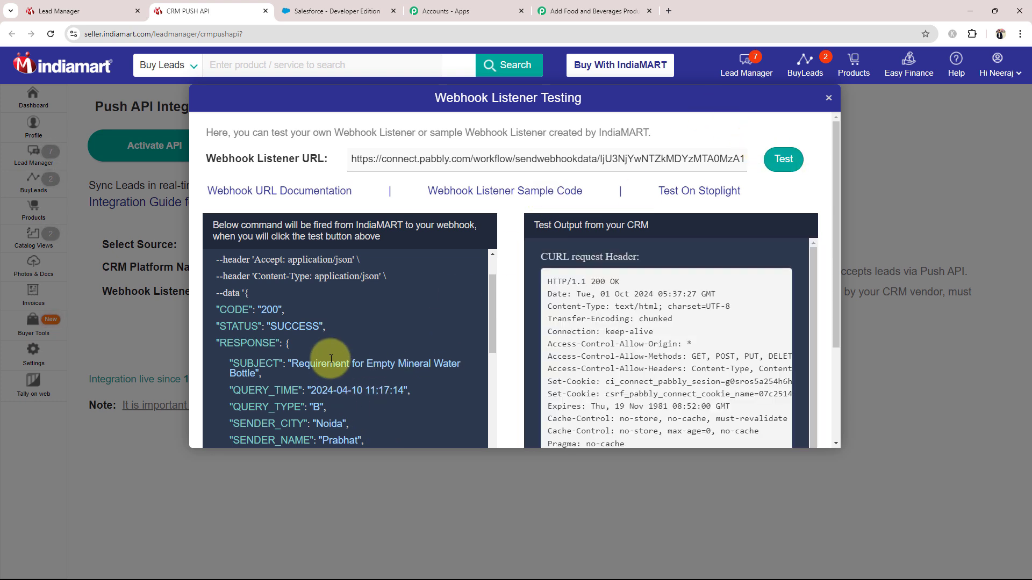
left_click(353, 152)
left_click_drag(360, 152, 476, 154)
left_click(375, 189)
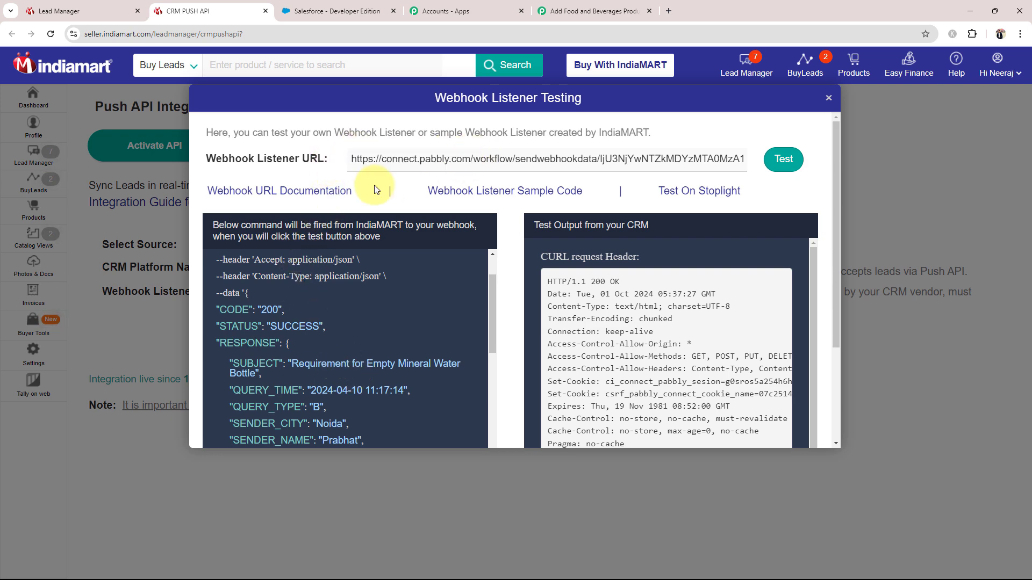
left_click(630, 4)
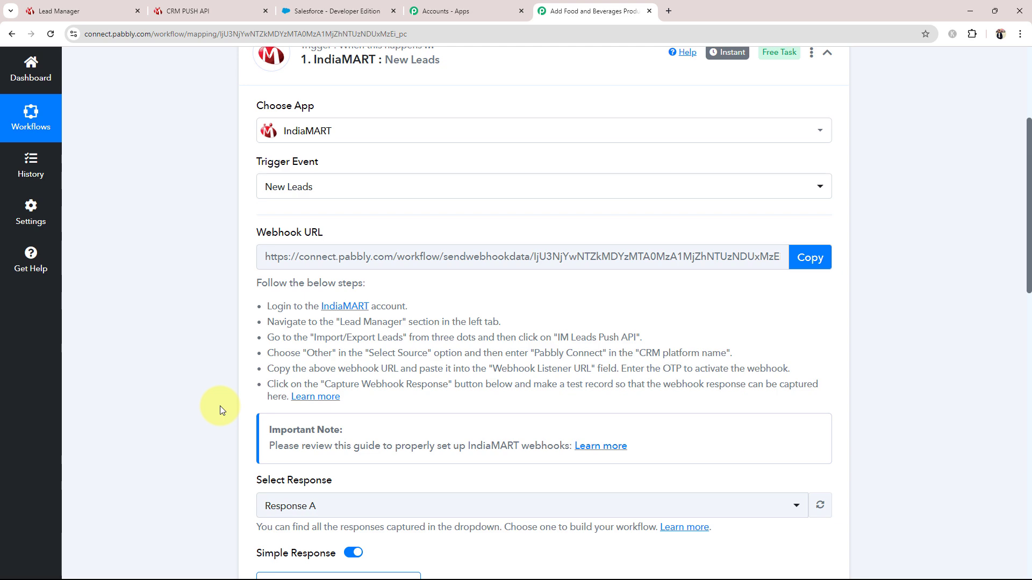
Step: Review the captured lead's subject, sender state, pincode, phone, product name and MCAT name
scroll(220, 410, "down", 9)
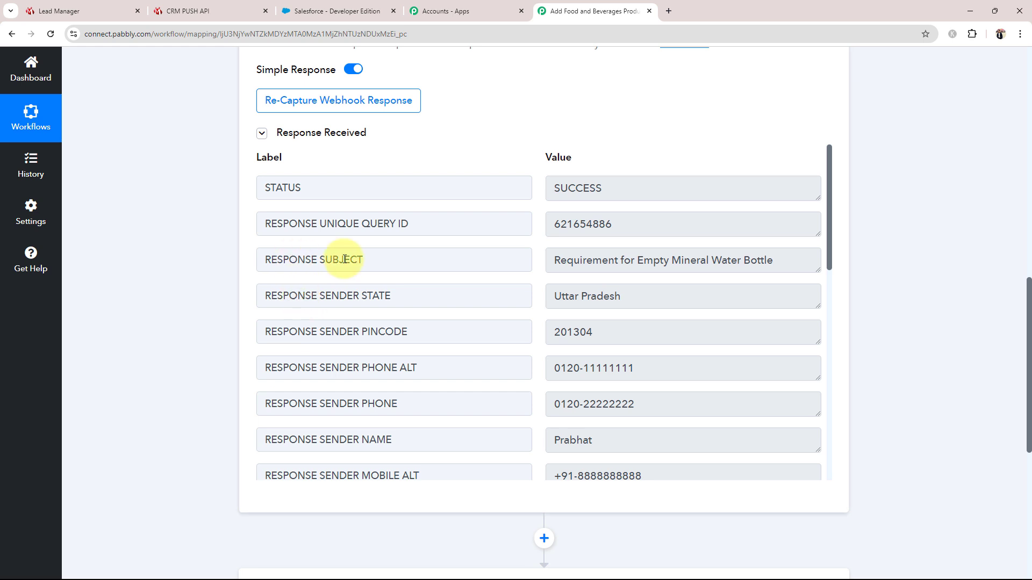
left_click_drag(555, 260, 775, 260)
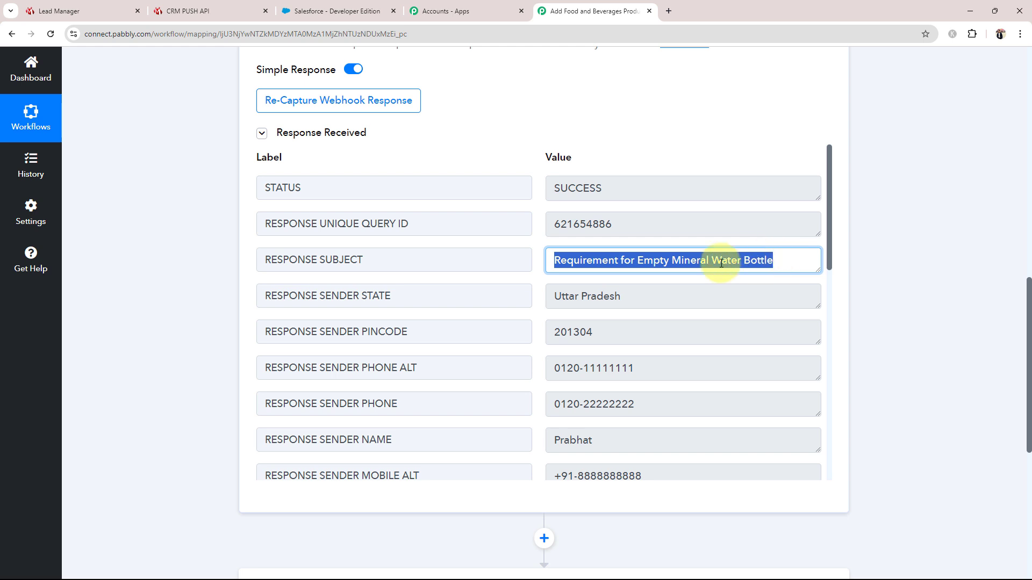
left_click_drag(689, 296, 511, 294)
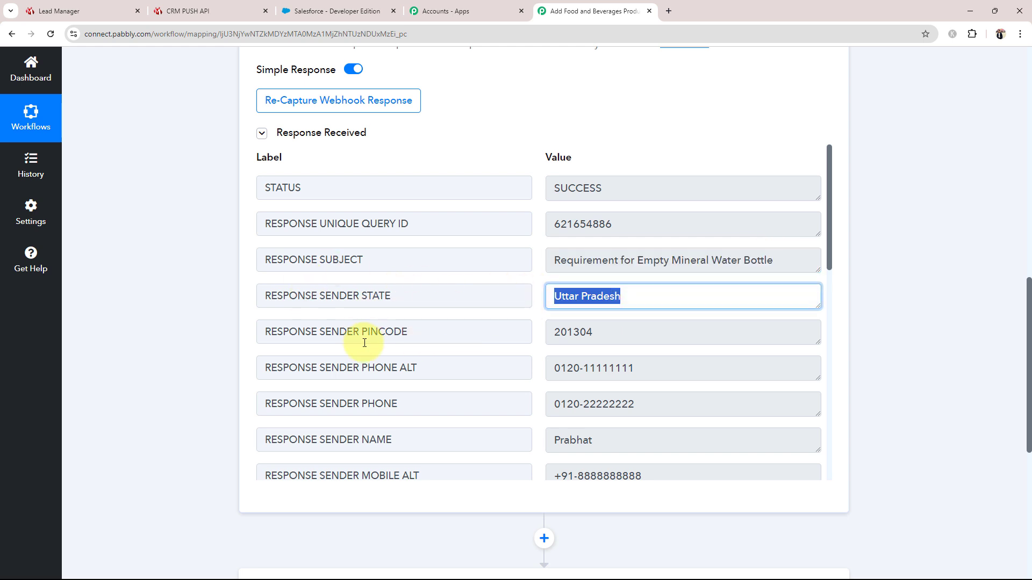
left_click_drag(620, 333, 484, 334)
left_click_drag(652, 404, 476, 398)
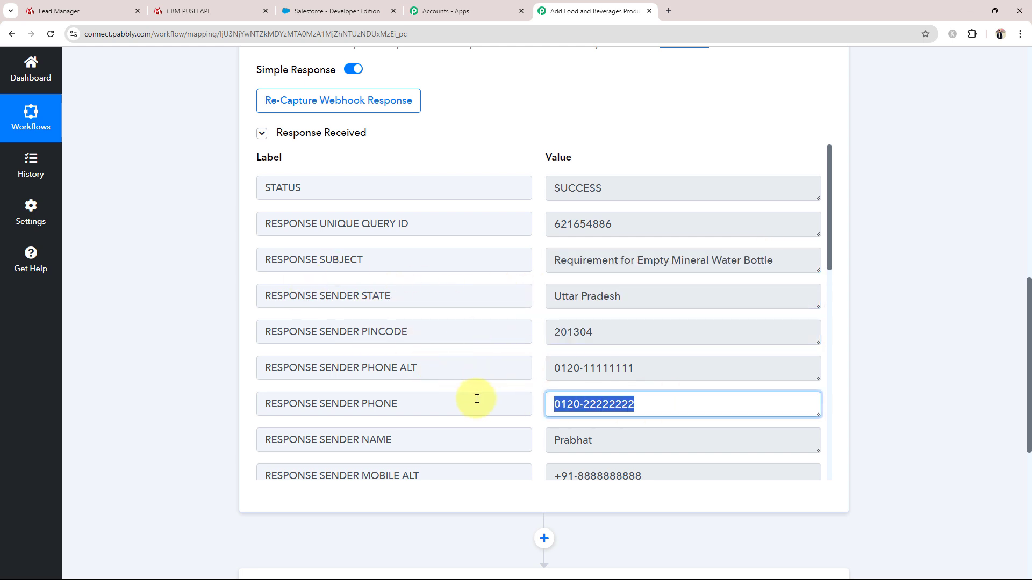
left_click_drag(598, 445, 552, 444)
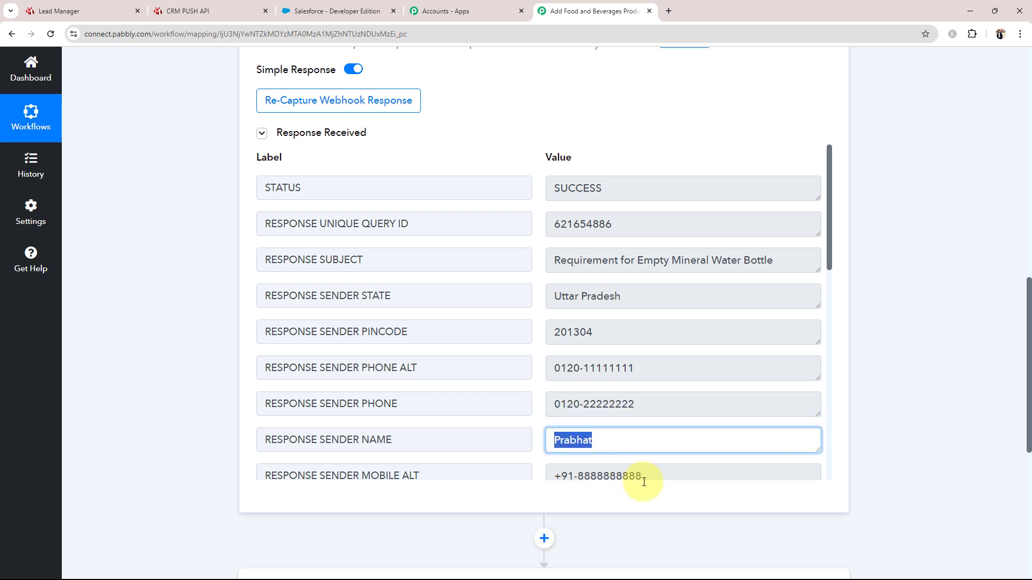
left_click_drag(829, 184, 811, 417)
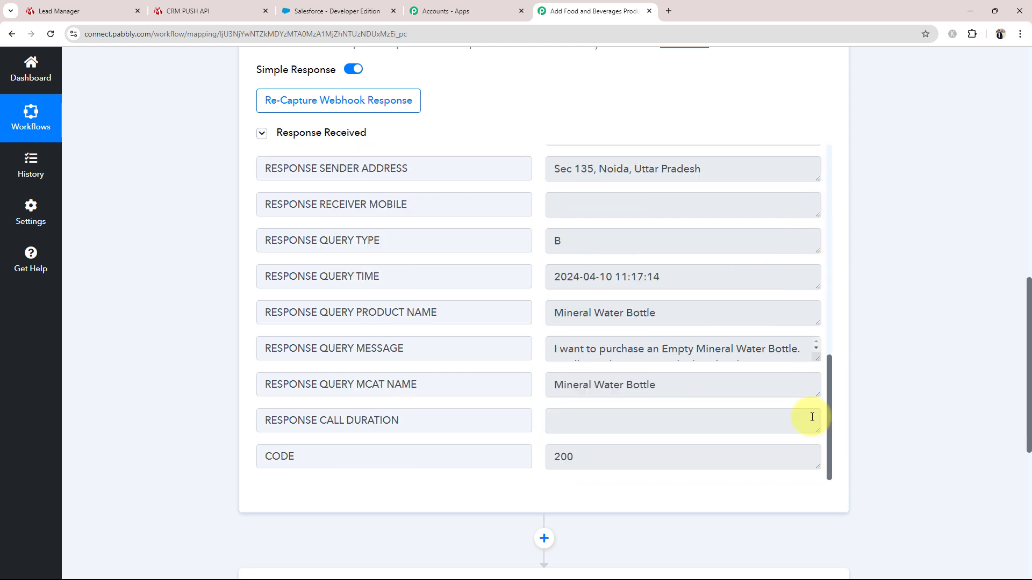
left_click_drag(665, 313, 536, 324)
left_click_drag(649, 386, 527, 380)
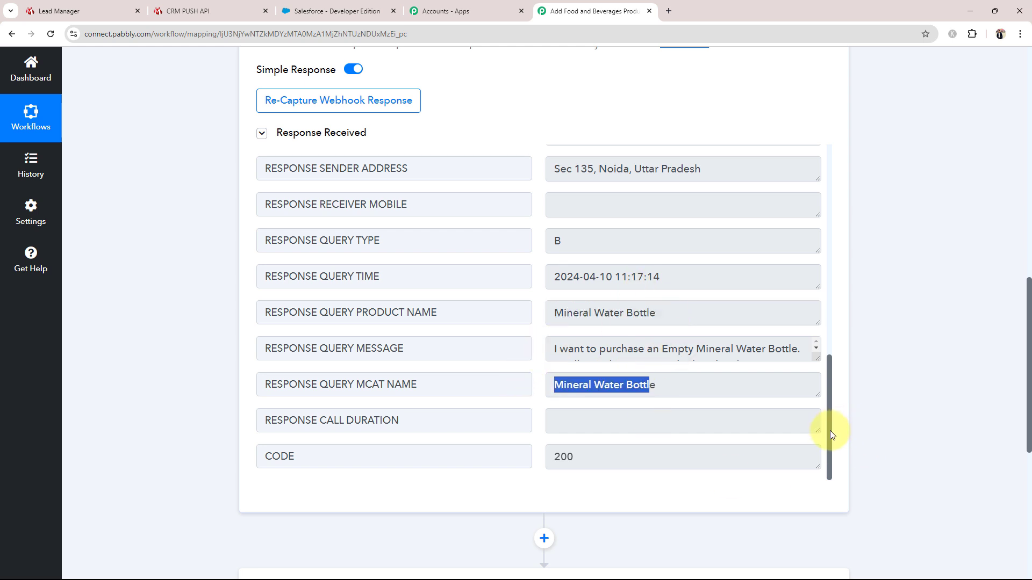
left_click_drag(827, 438, 847, 156)
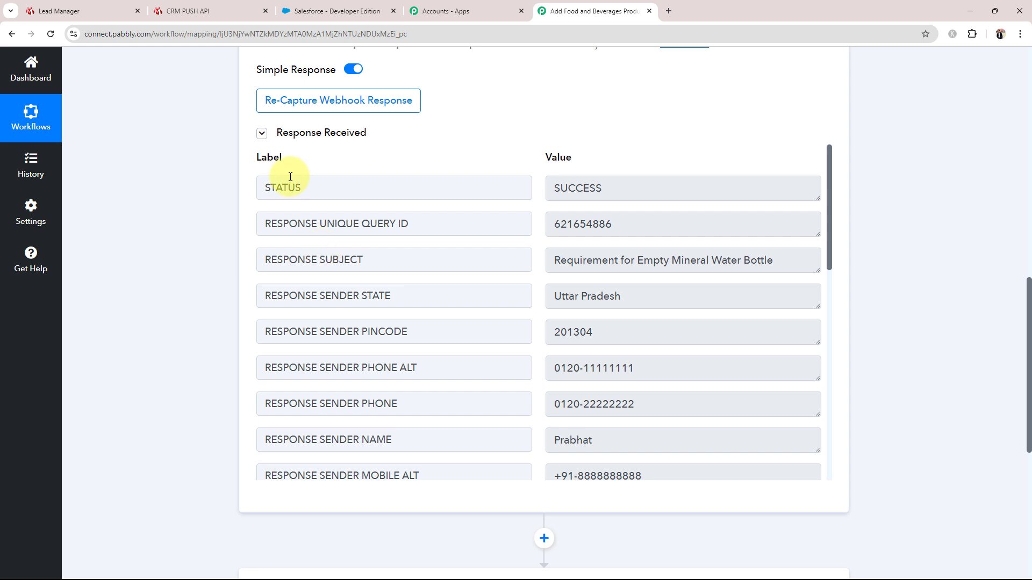
scroll(161, 349, "up", 10)
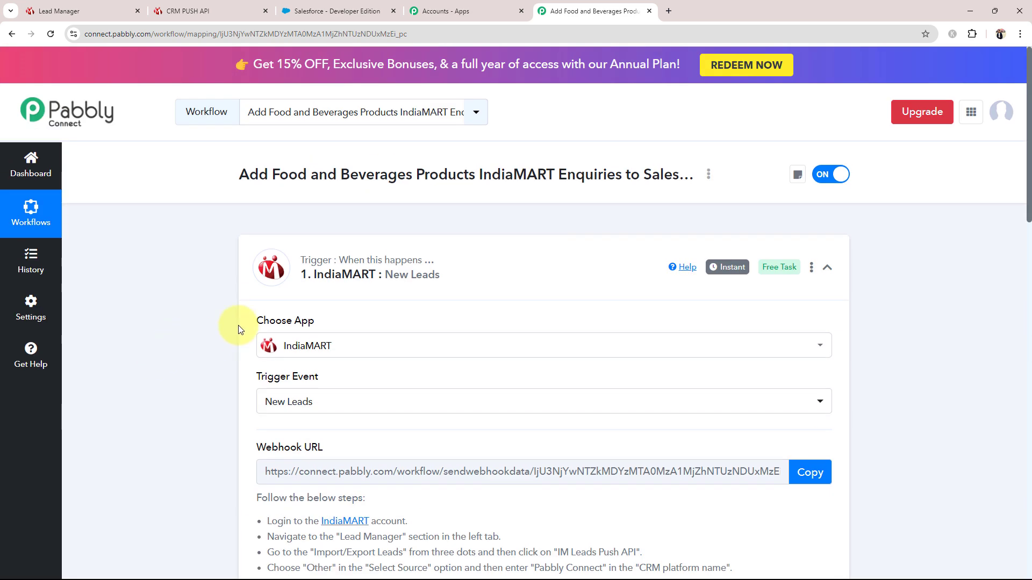
Step: Link the Salesforce Create Record action to a new Salesforce connection and allow Pabbly Connect access
left_click(425, 273)
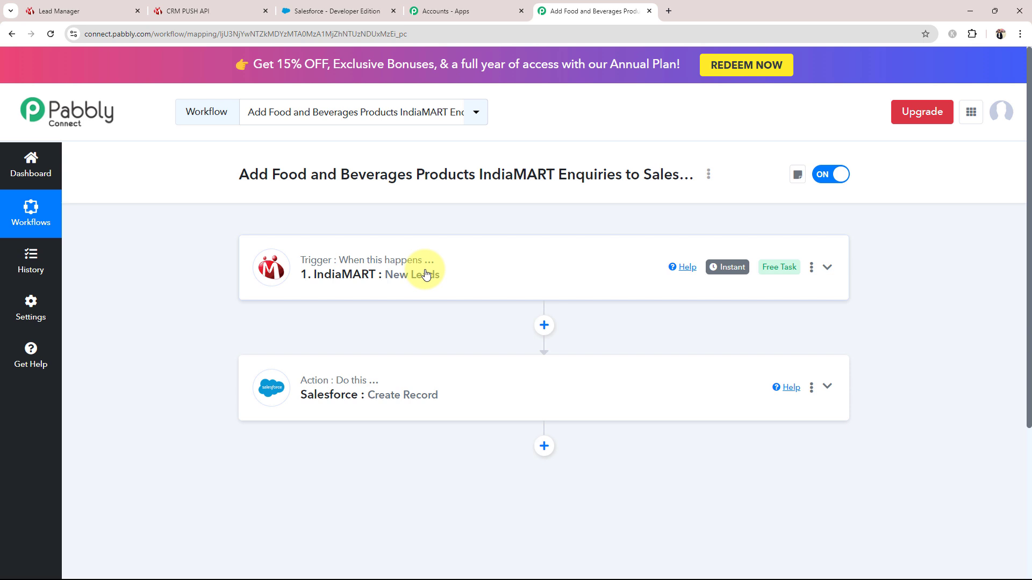
left_click(352, 396)
scroll(356, 402, "down", 3)
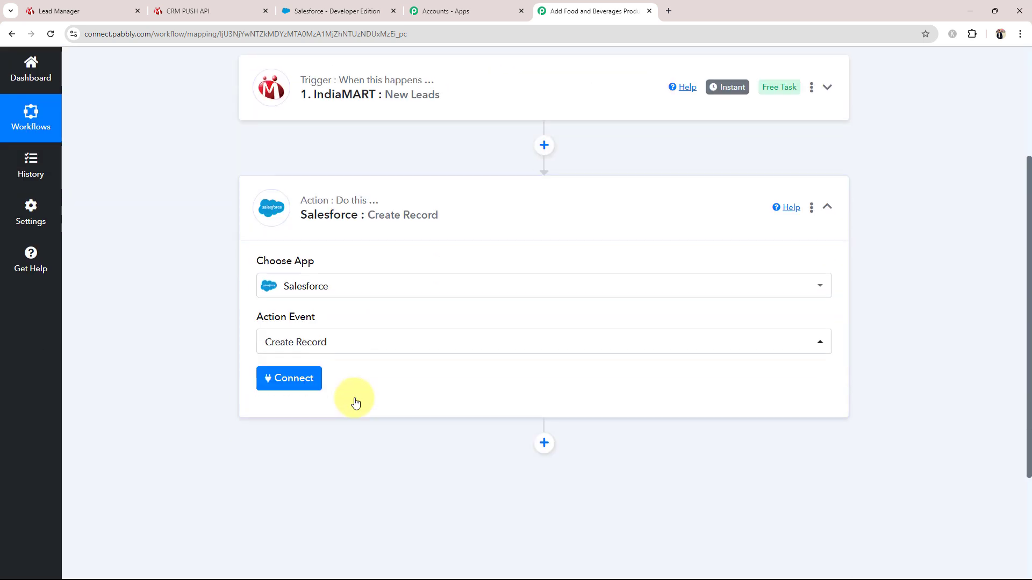
left_click(293, 371)
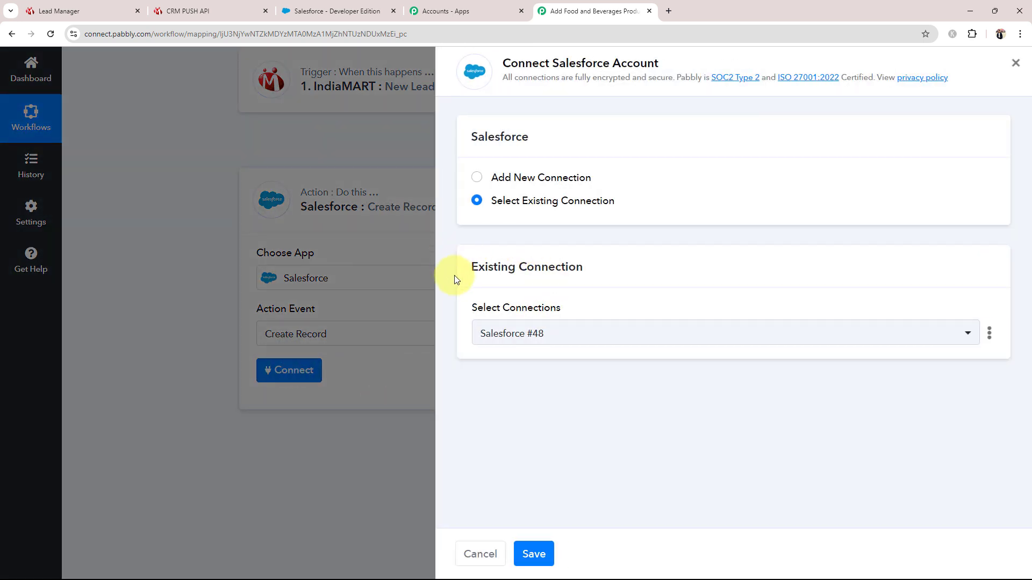
left_click(479, 179)
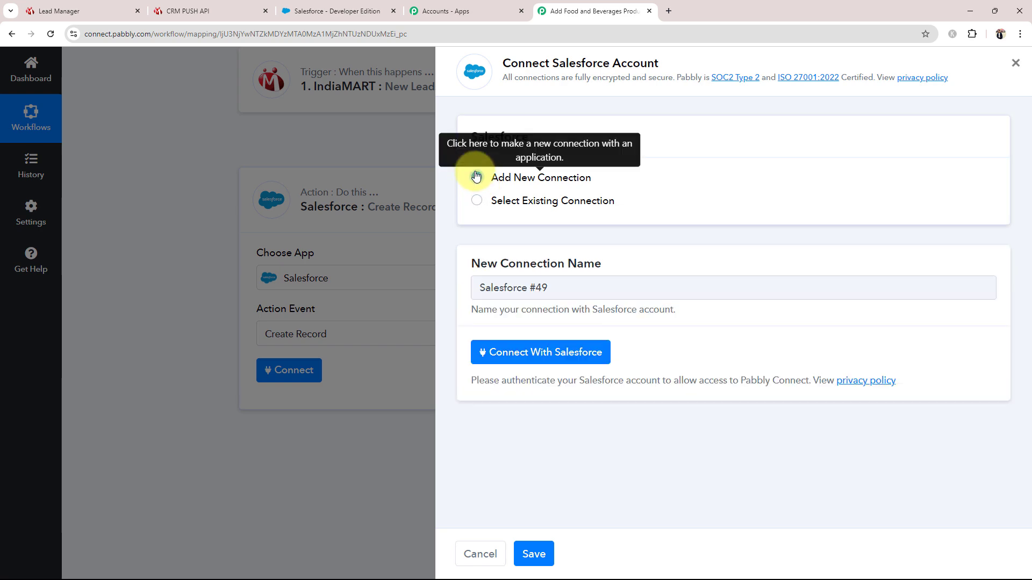
left_click(536, 352)
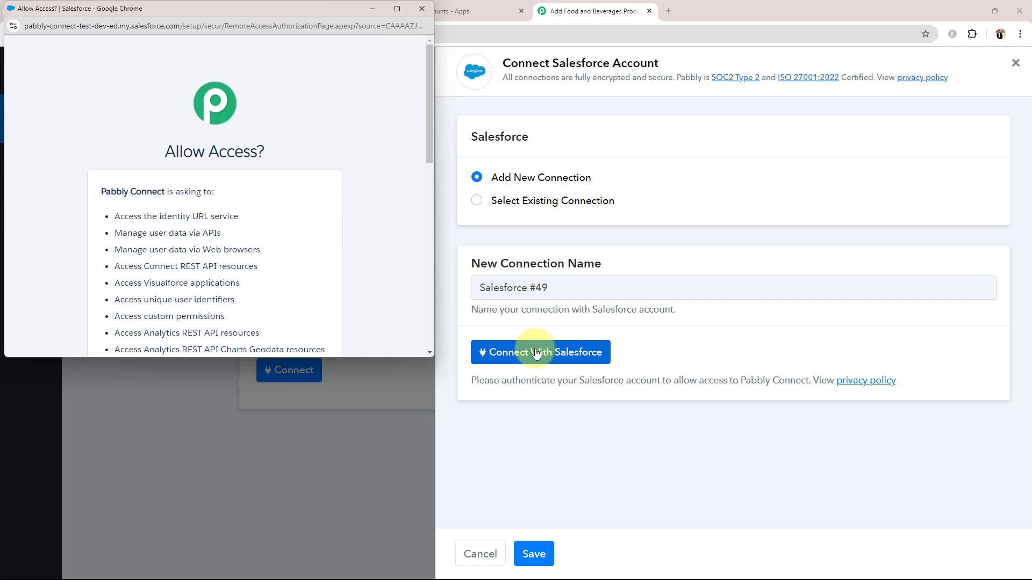
scroll(253, 188, "down", 5)
left_click(249, 219)
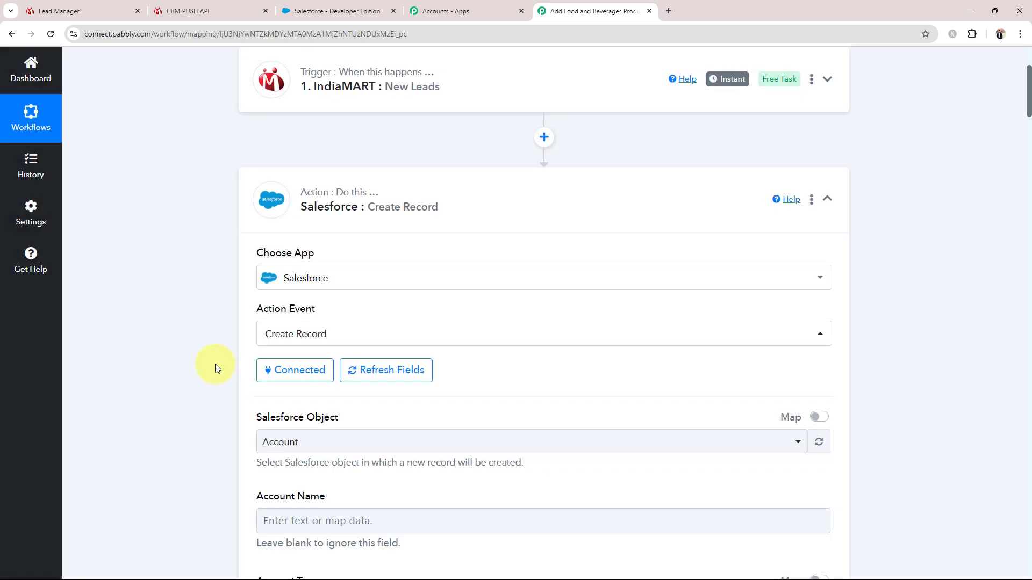
Step: Change the Salesforce Object from Account to Contact by searching 'Contact'
scroll(215, 368, "down", 4)
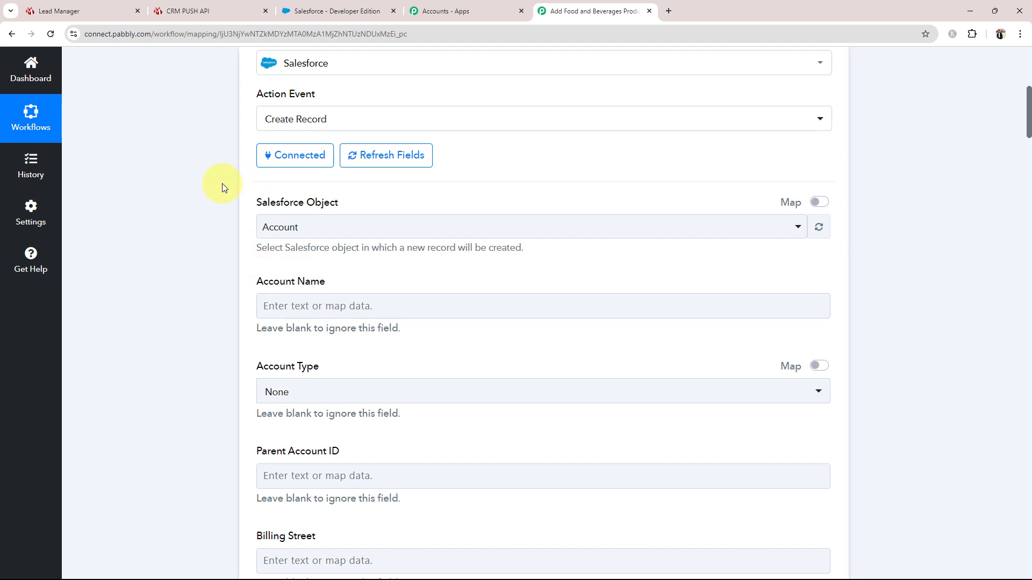
left_click_drag(241, 201, 265, 271)
left_click(205, 282)
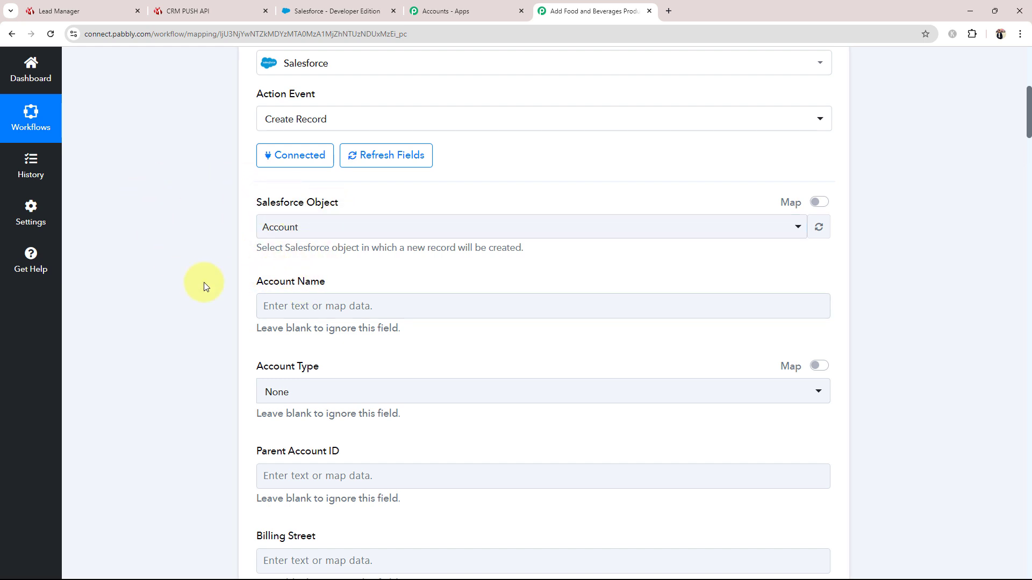
scroll(205, 282, "down", 1)
left_click(296, 174)
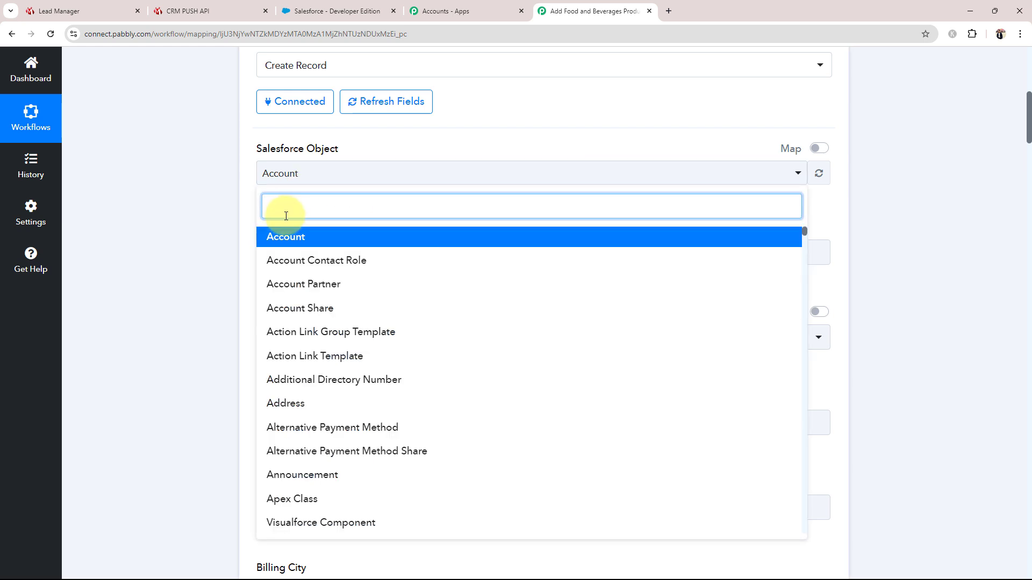
type("Contact")
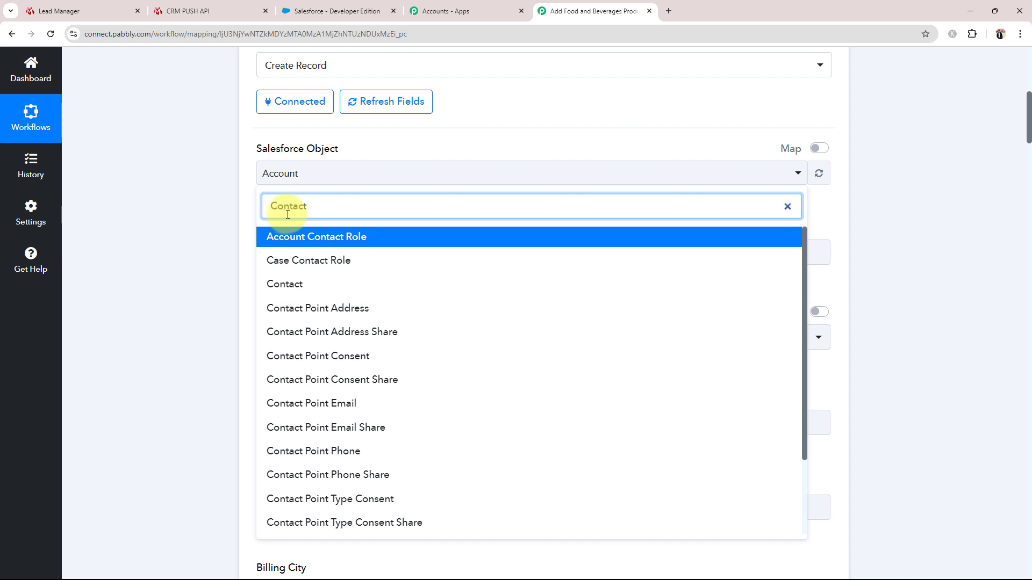
left_click(291, 289)
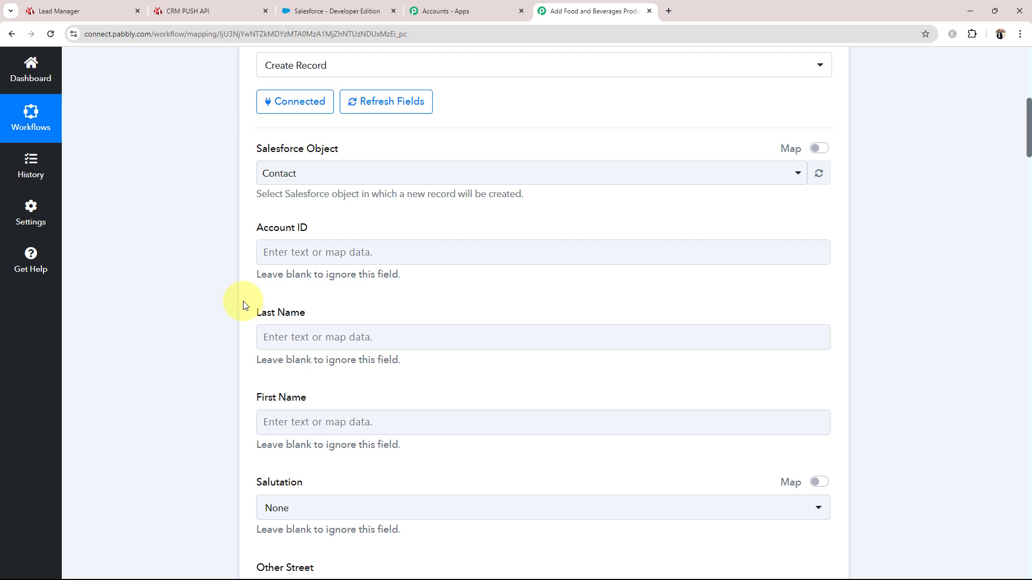
Step: Map RESPONSE SENDER NAME into both the Last Name and First Name fields
scroll(241, 299, "down", 4)
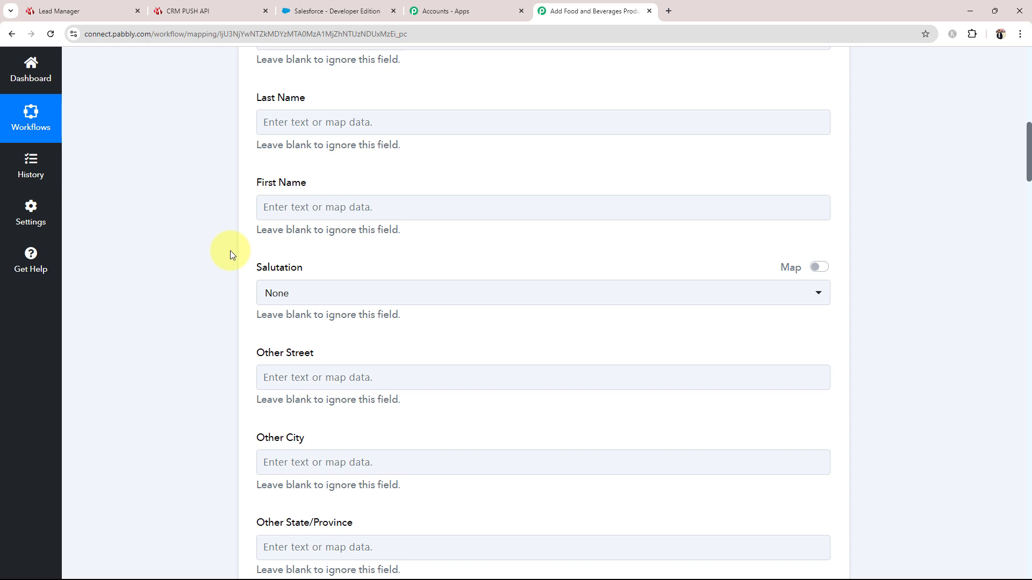
left_click(310, 125)
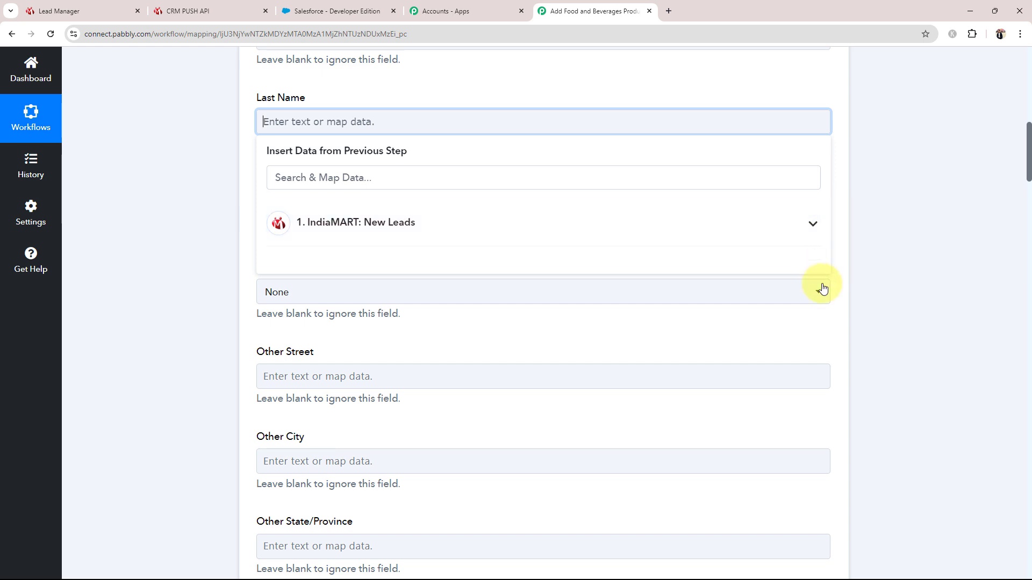
left_click(353, 178)
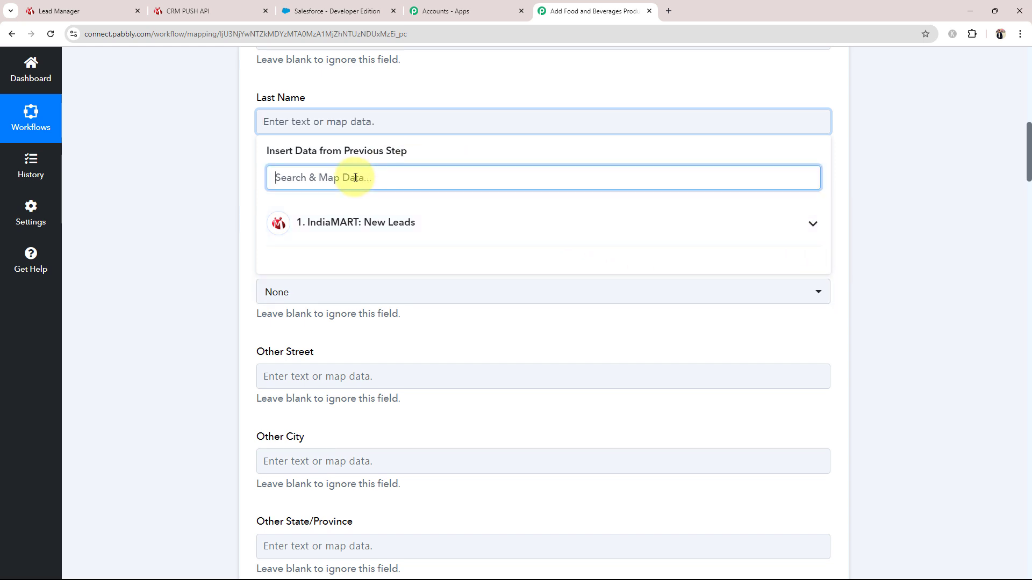
type("name")
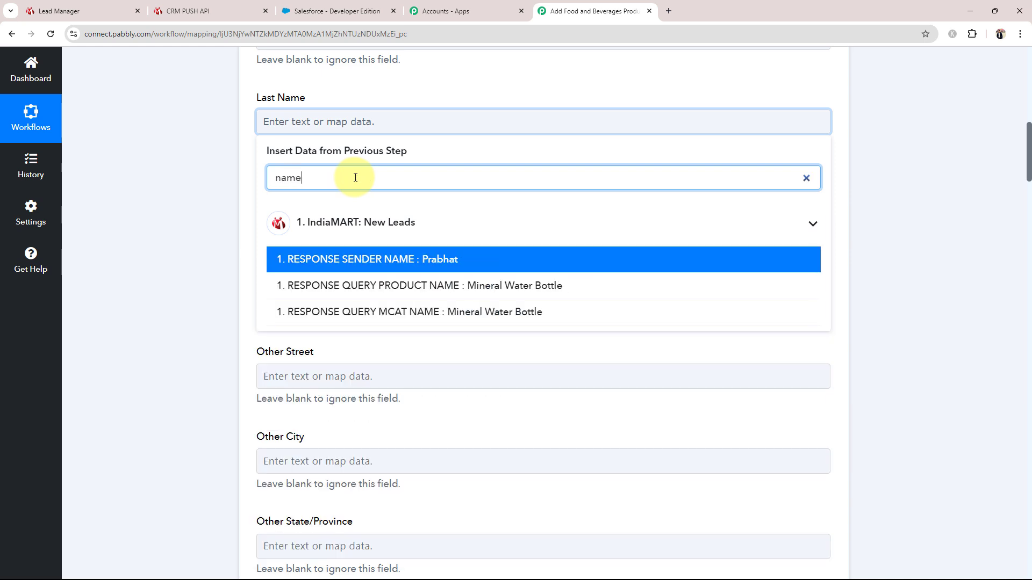
left_click(368, 260)
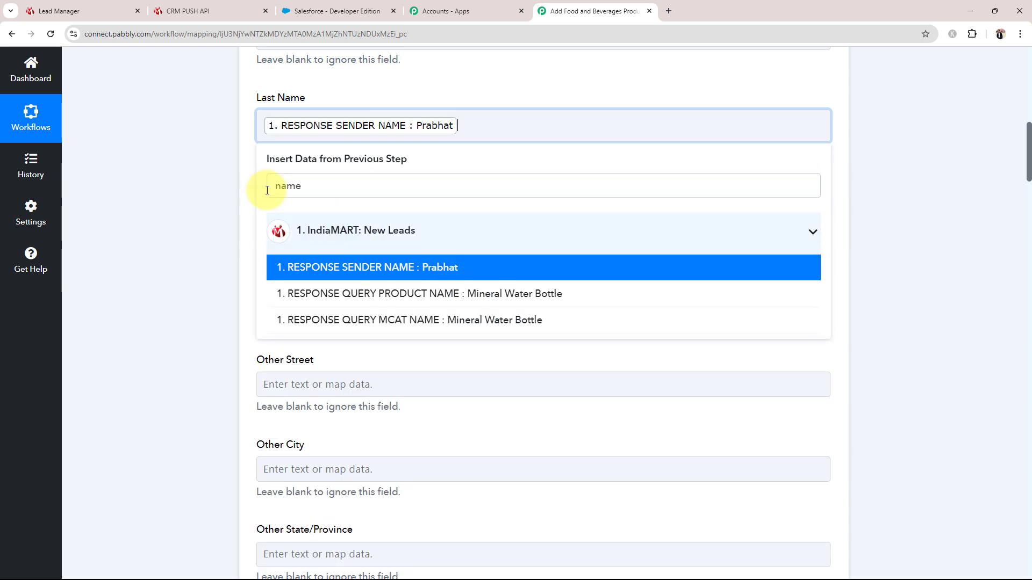
left_click(292, 218)
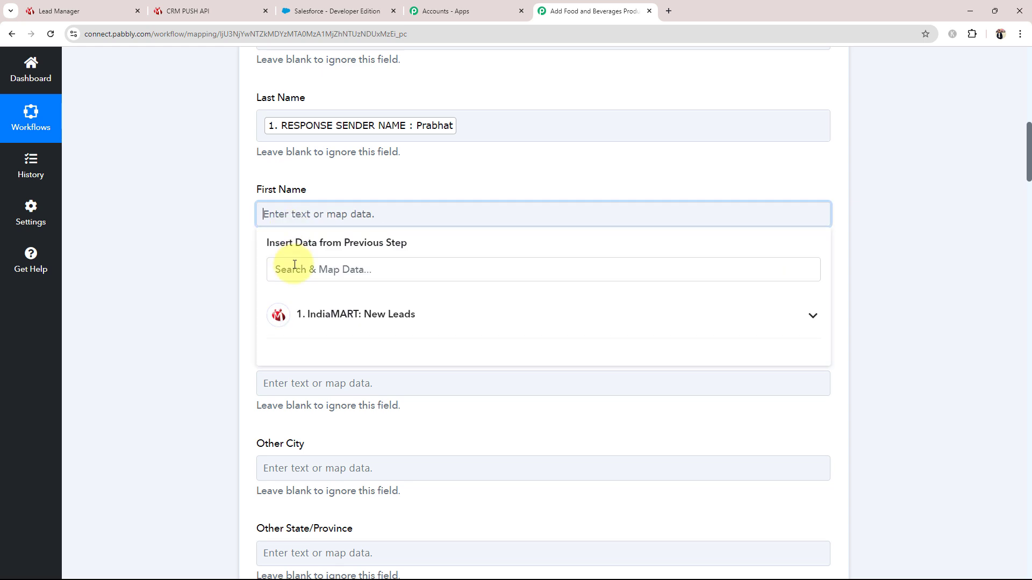
type("name")
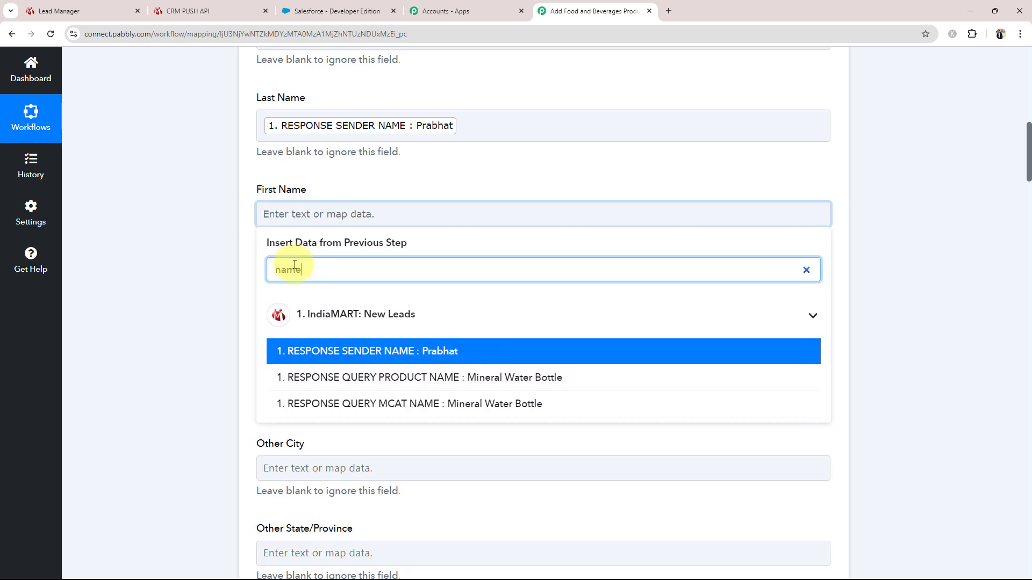
left_click(357, 350)
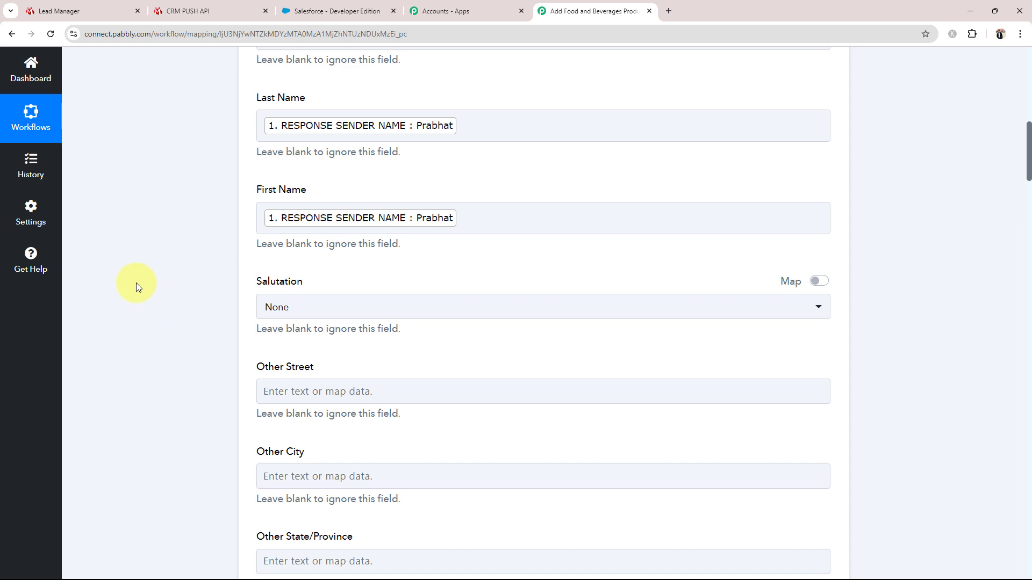
Step: Map the lead's sender address into Other Street and sender city into Other City
scroll(161, 269, "down", 6)
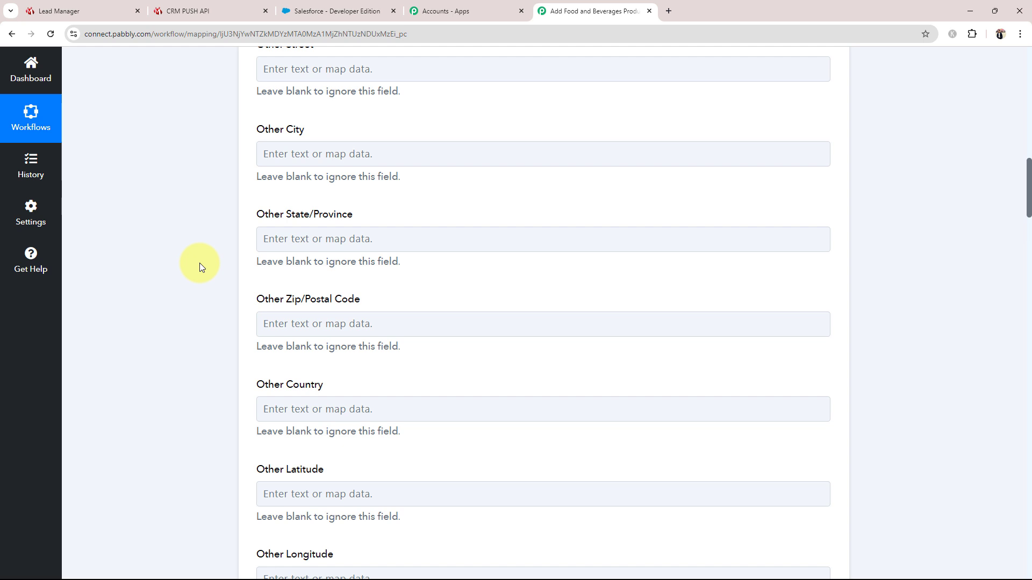
scroll(279, 128, "up", 1)
left_click(286, 132)
left_click(321, 186)
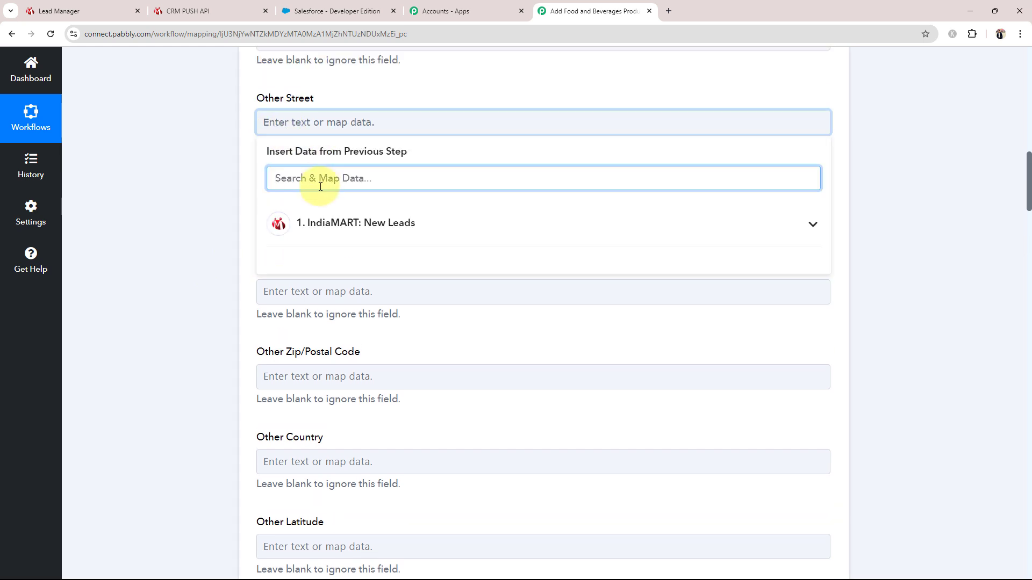
type("add")
left_click(341, 260)
left_click(200, 230)
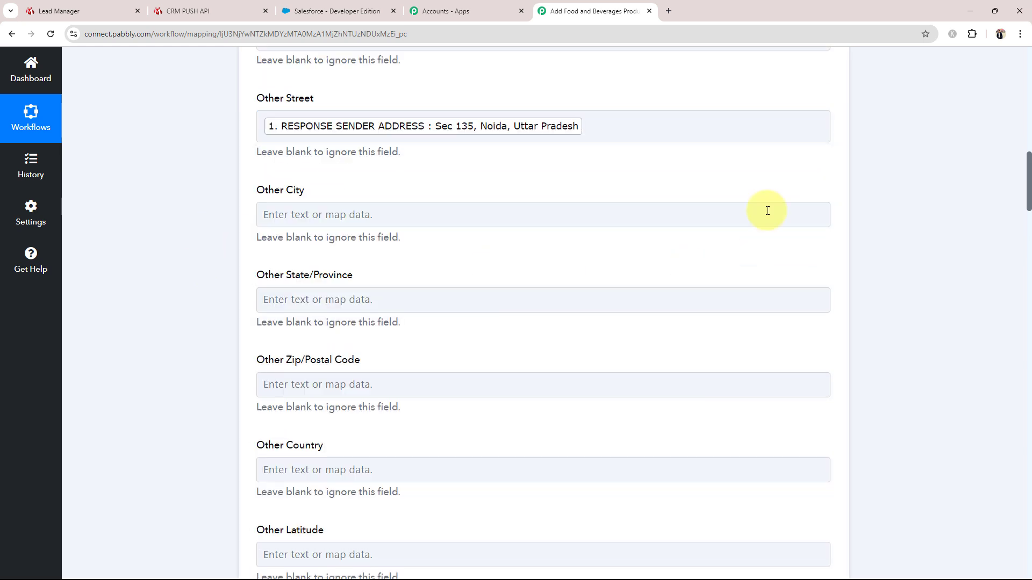
left_click(297, 217)
left_click(310, 267)
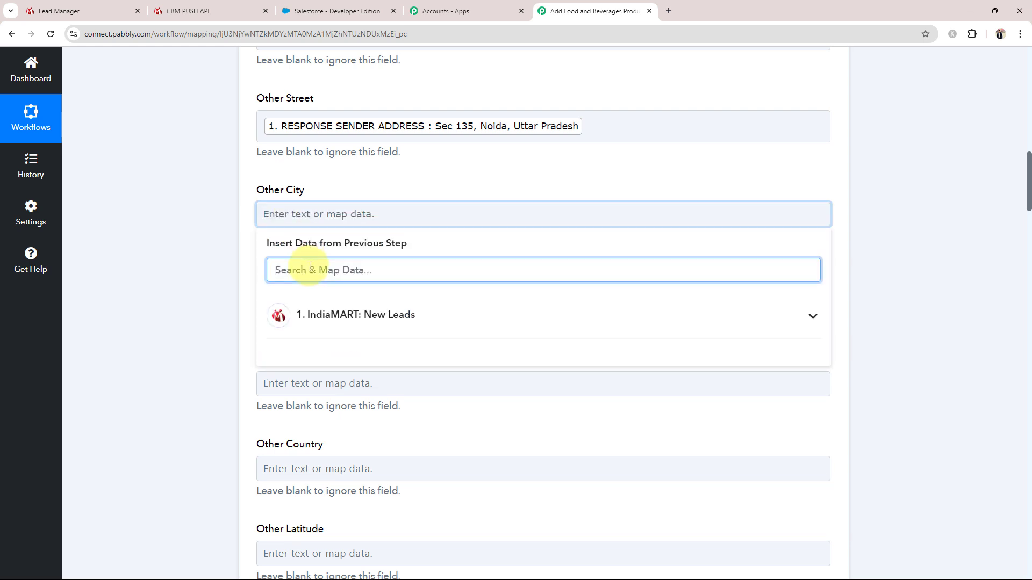
type("city")
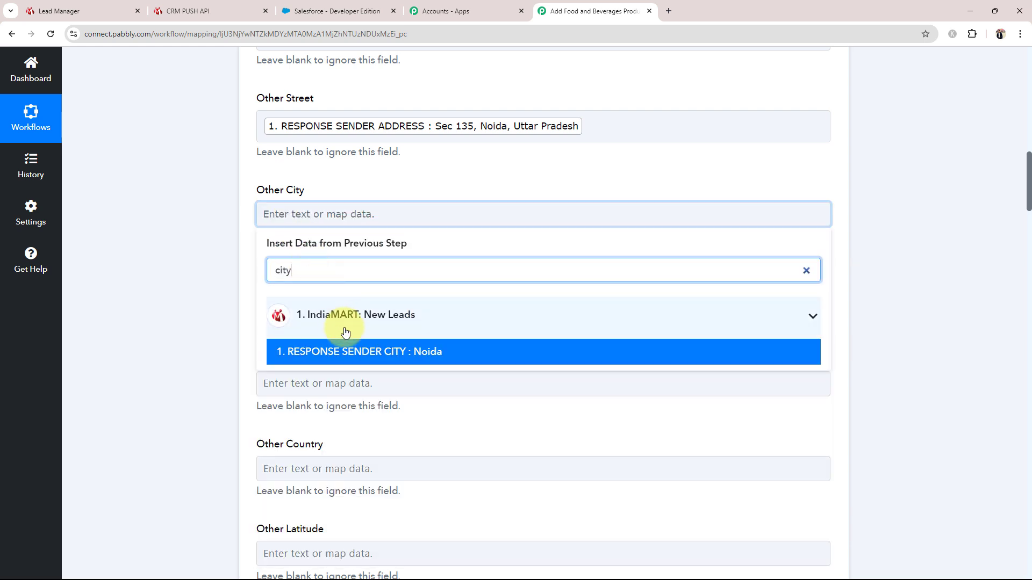
left_click(344, 351)
left_click(117, 292)
Step: Map the sender state into Other State/Province and sender pincode into Other Zip/Postal Code
scroll(172, 282, "down", 2)
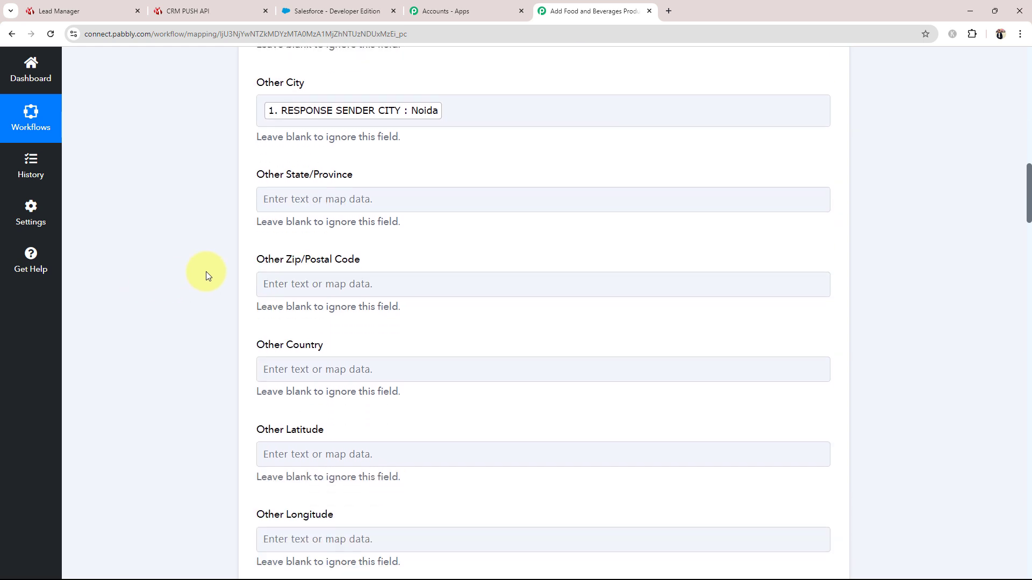
left_click(302, 199)
left_click(298, 252)
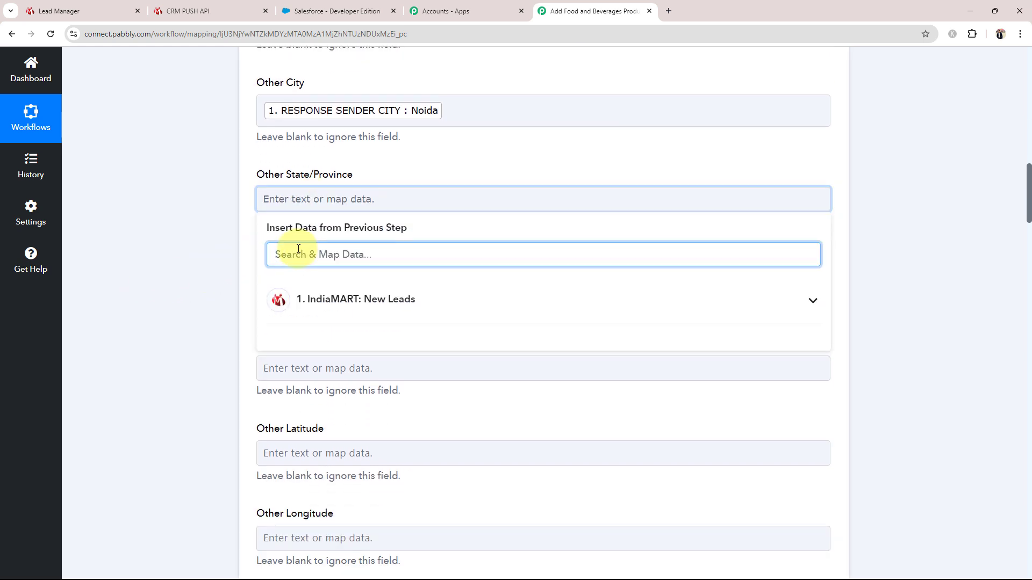
type("state")
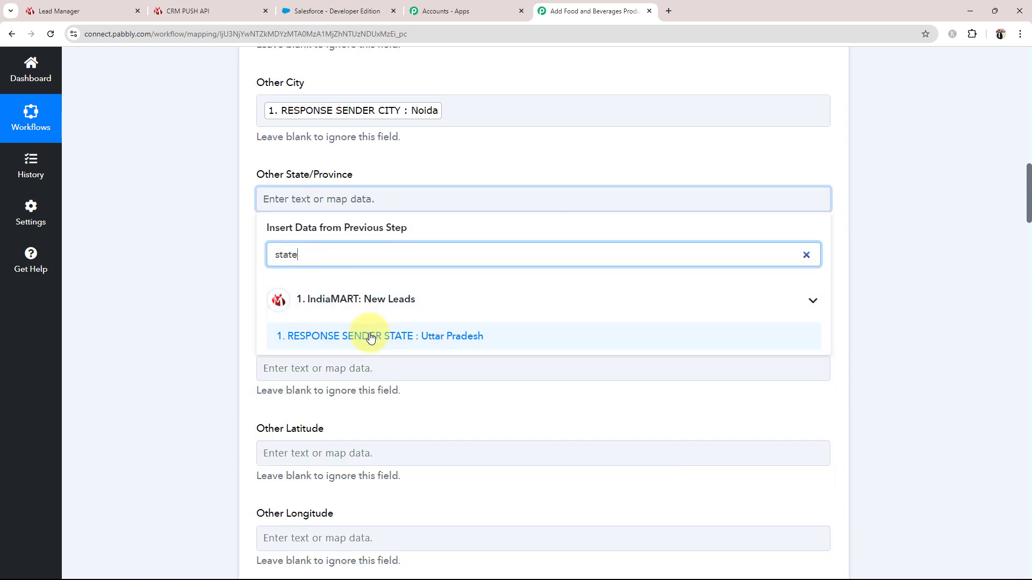
left_click(371, 337)
left_click(207, 284)
scroll(292, 192, "down", 3)
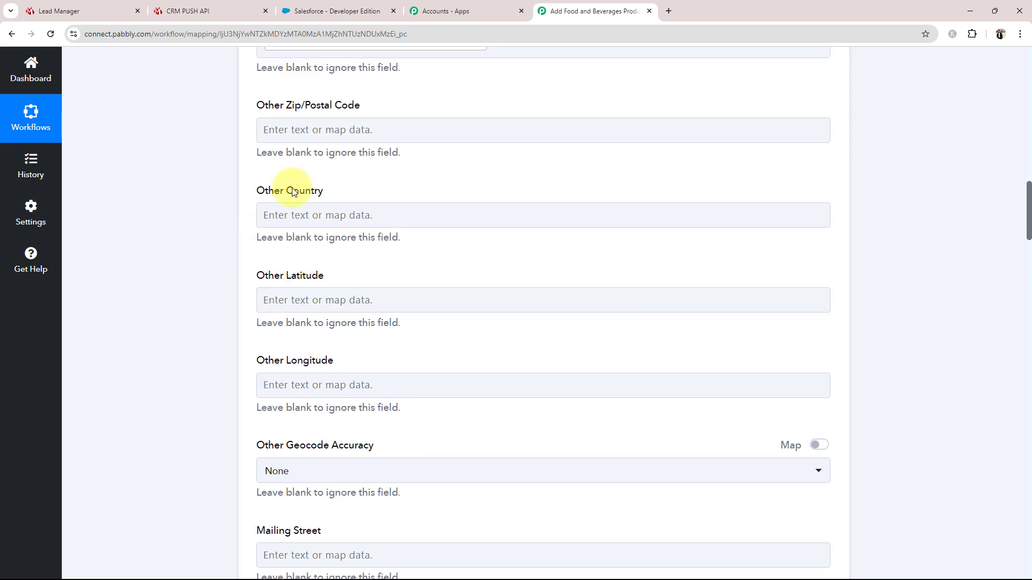
left_click(301, 129)
left_click(317, 188)
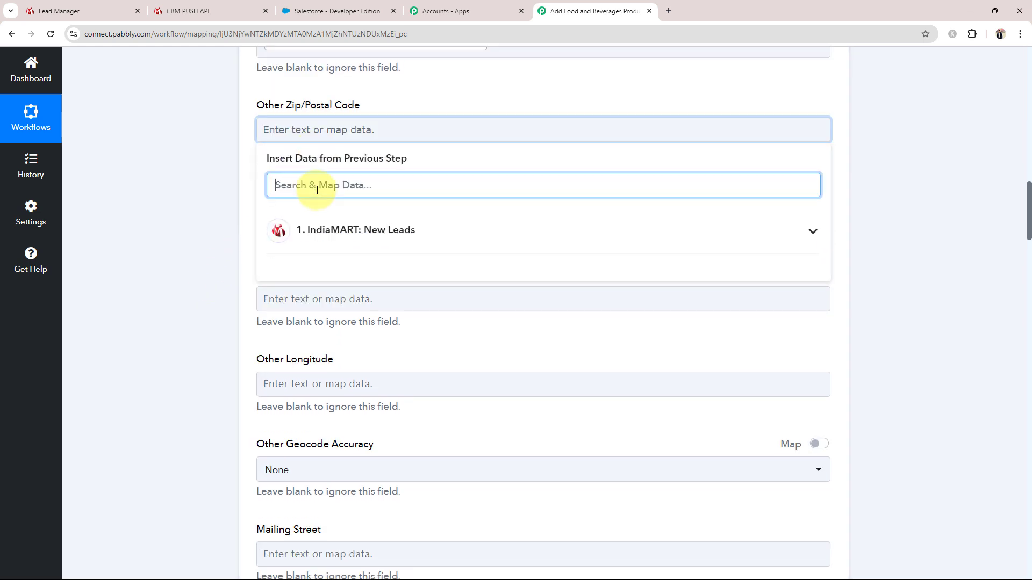
type("pin")
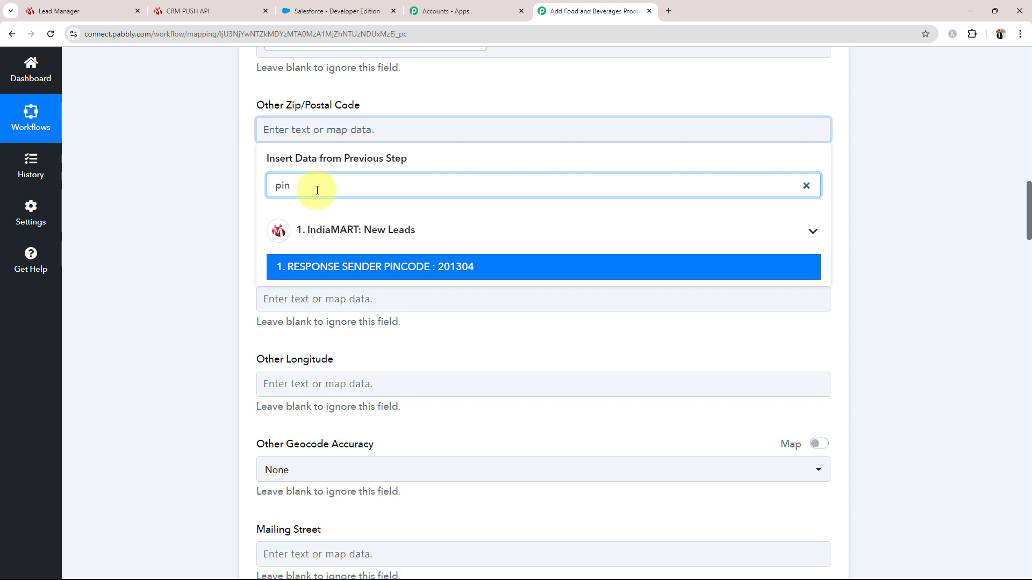
left_click(288, 263)
left_click(173, 211)
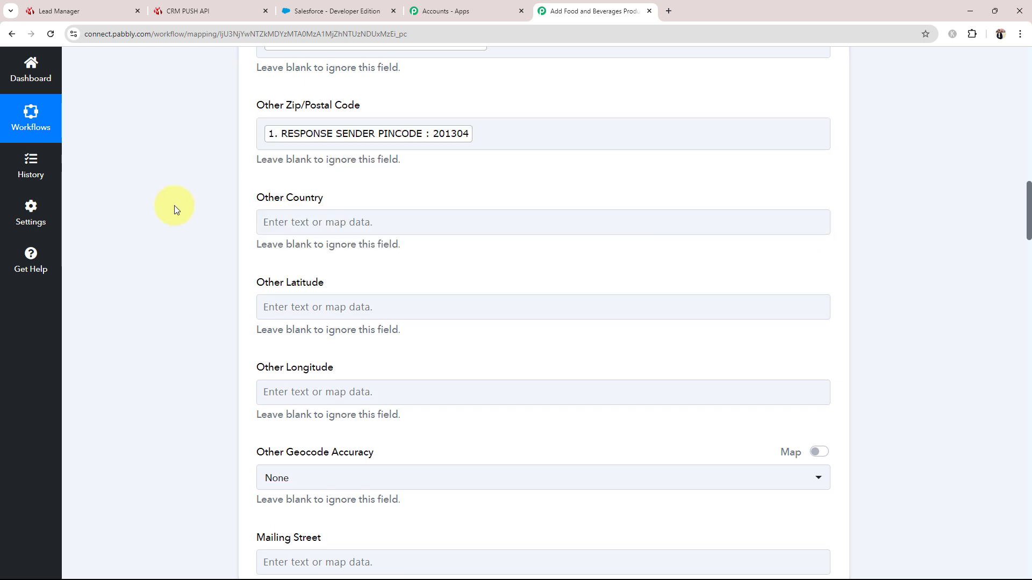
Step: Map RESPONSE SENDER MOBILE into the Mobile Phone field
scroll(175, 205, "down", 7)
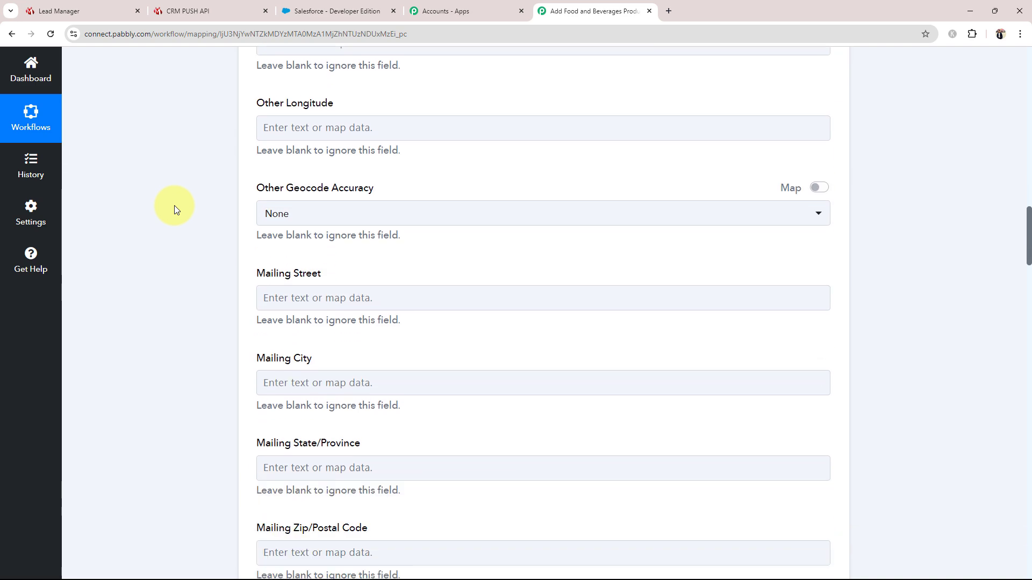
scroll(174, 206, "down", 6)
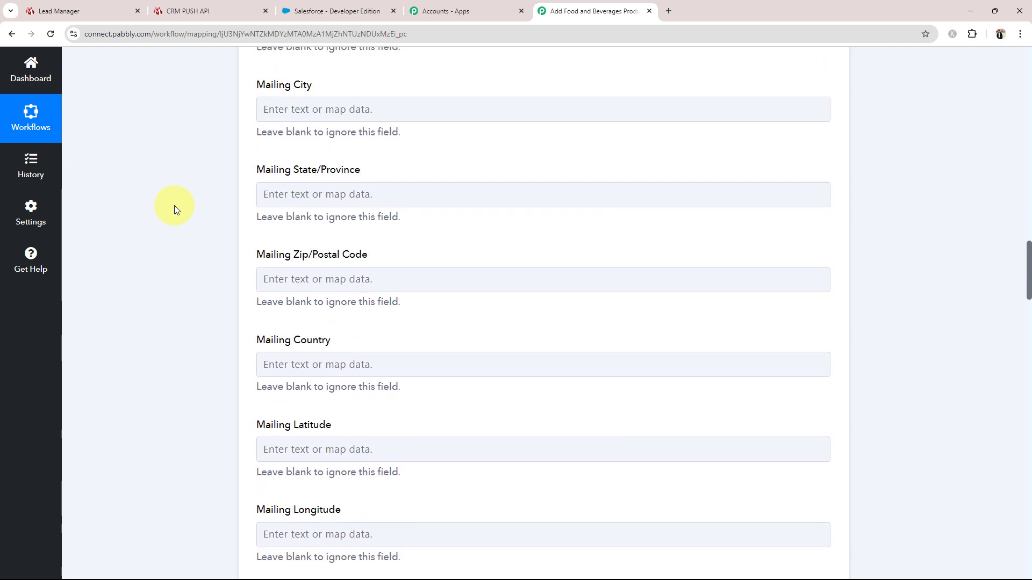
scroll(174, 209, "down", 9)
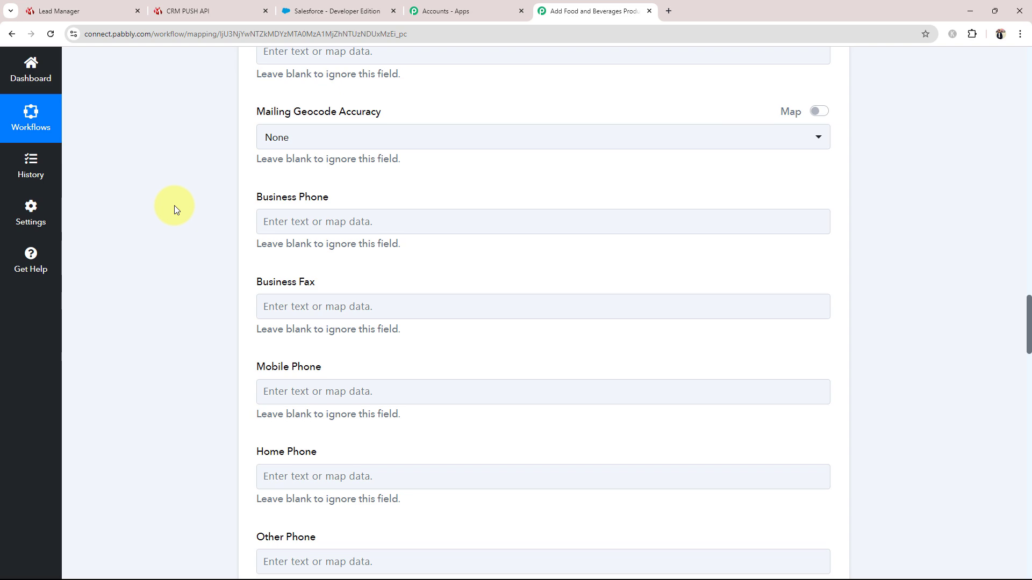
scroll(176, 210, "down", 2)
left_click(271, 123)
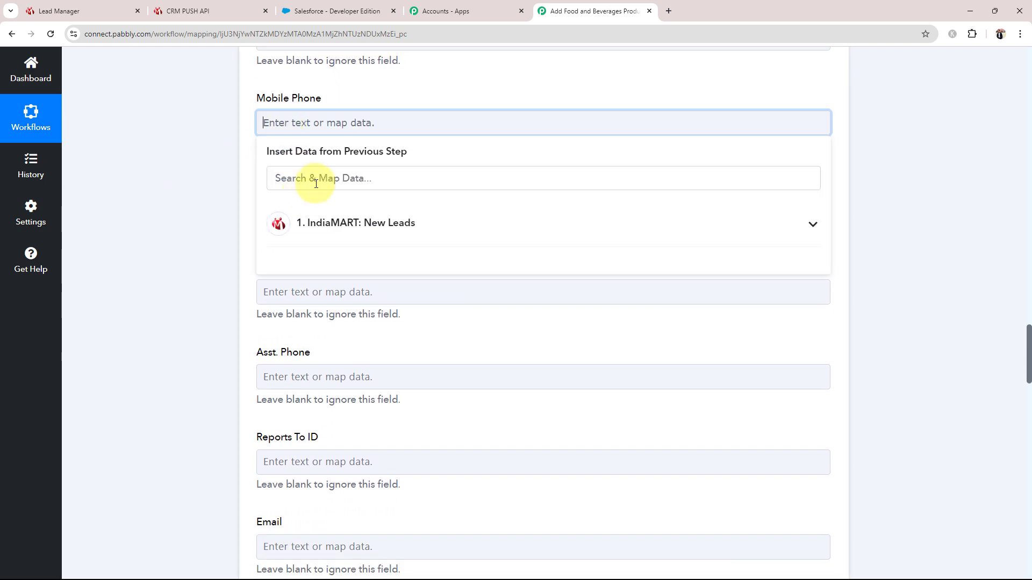
type("mobil")
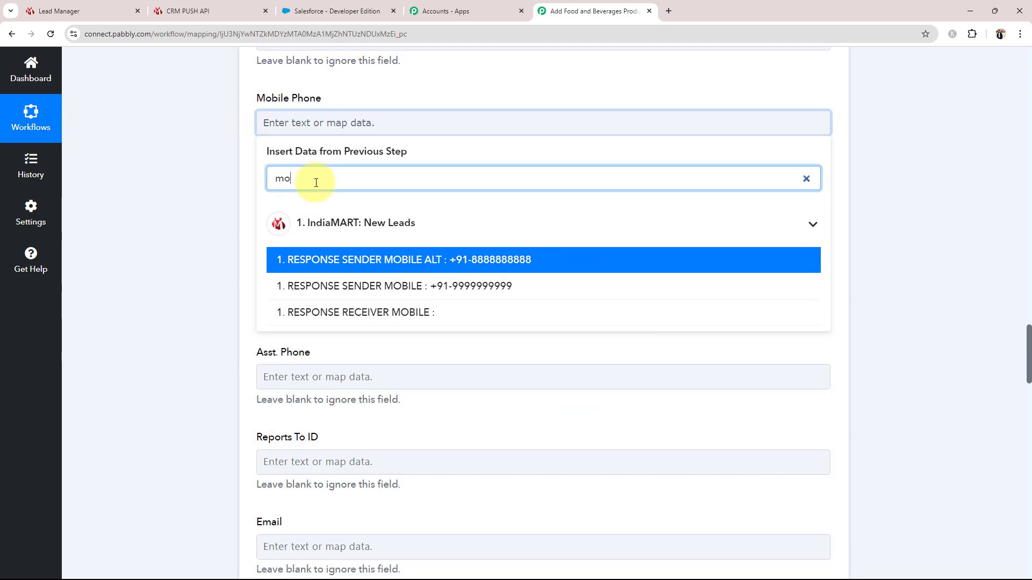
key("BackSpace")
left_click(373, 286)
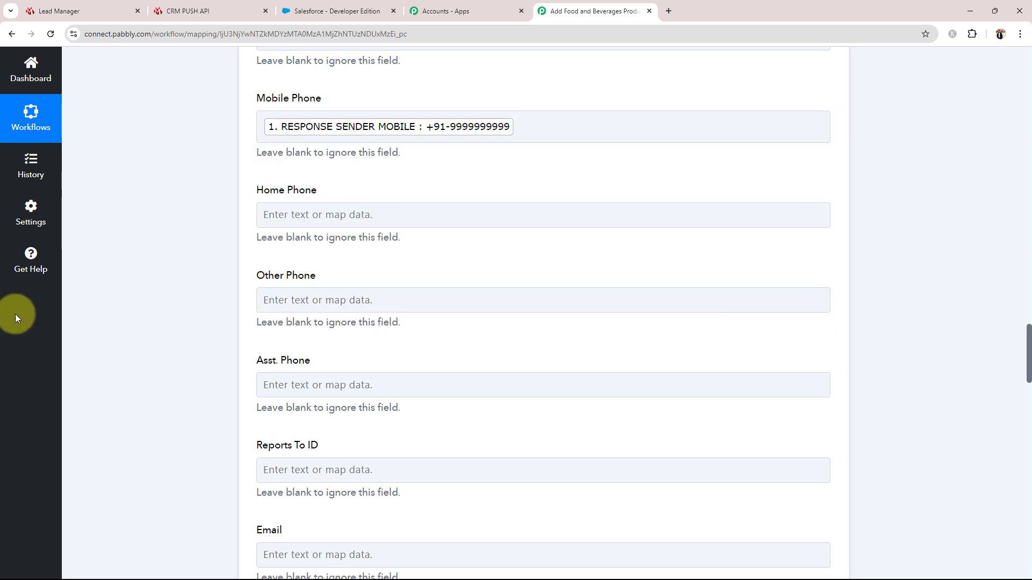
Step: Map RESPONSE SENDER EMAIL from IndiaMART: New Leads into the Email field
scroll(169, 299, "down", 8)
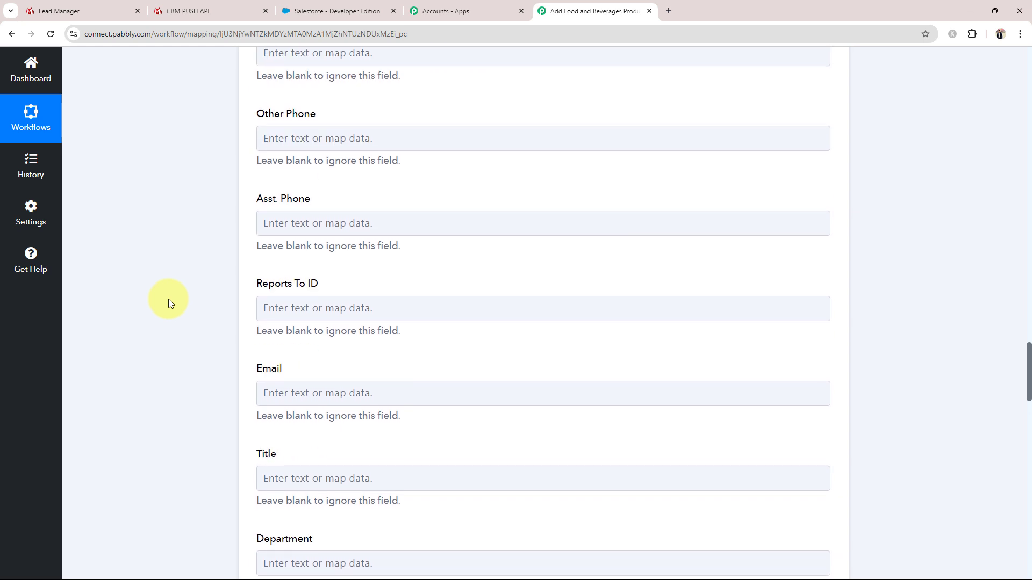
scroll(169, 299, "down", 1)
scroll(267, 132, "up", 1)
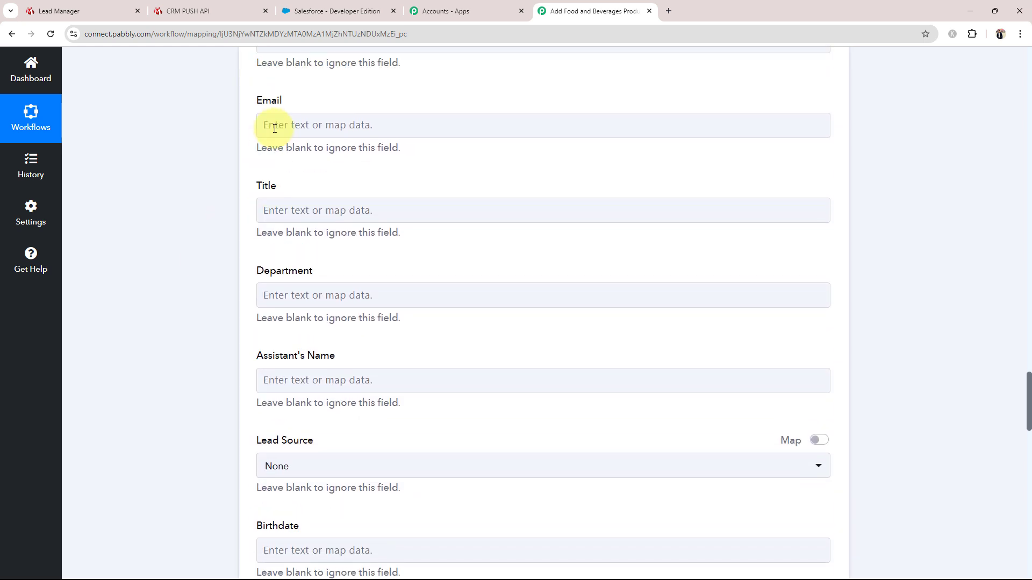
left_click(268, 125)
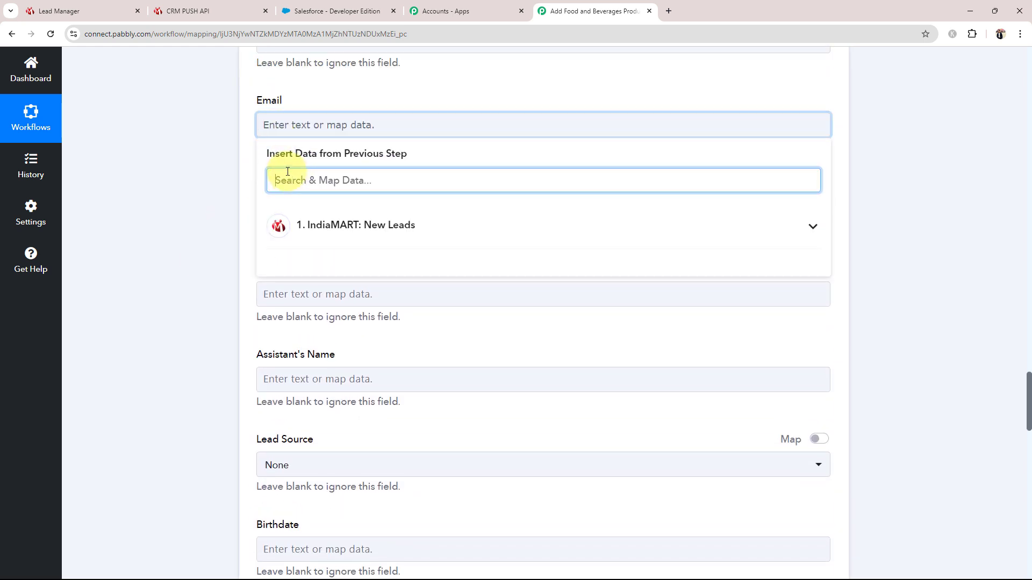
left_click(354, 225)
left_click(403, 288)
left_click(185, 215)
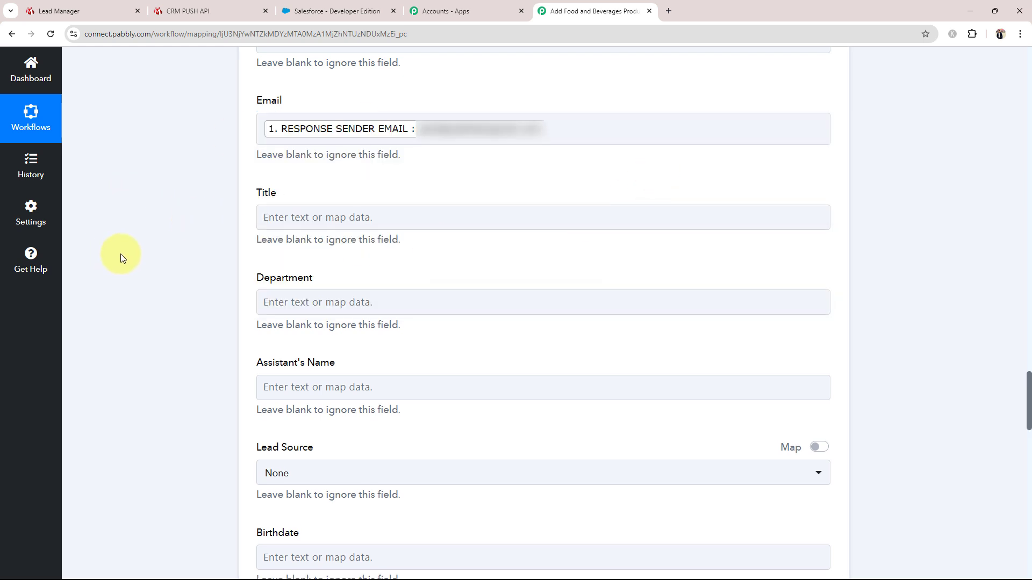
scroll(120, 253, "down", 2)
scroll(135, 255, "down", 2)
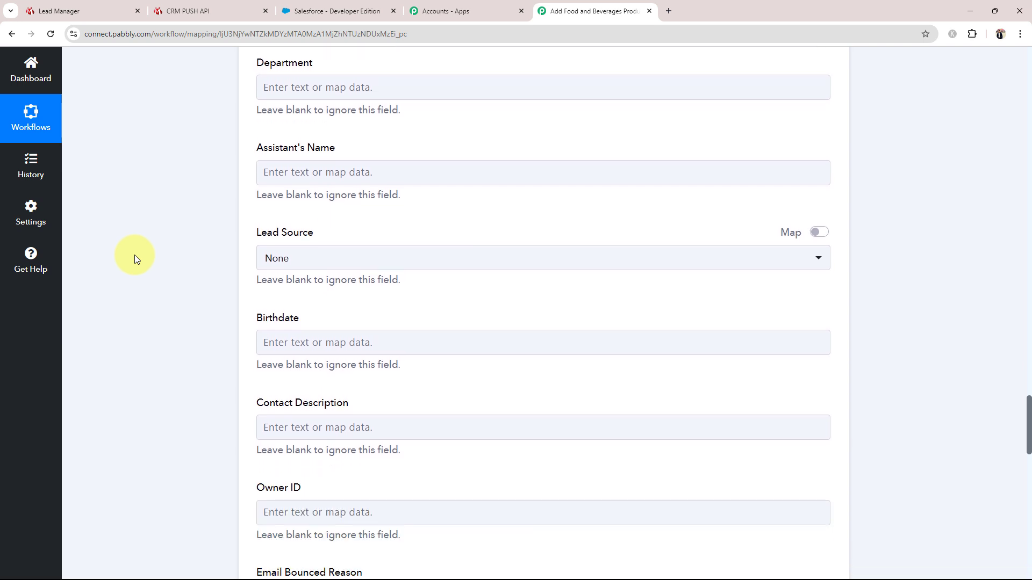
Step: Choose Web in the Lead Source dropdown, then scroll through the rest of the form
scroll(135, 255, "down", 2)
left_click(288, 156)
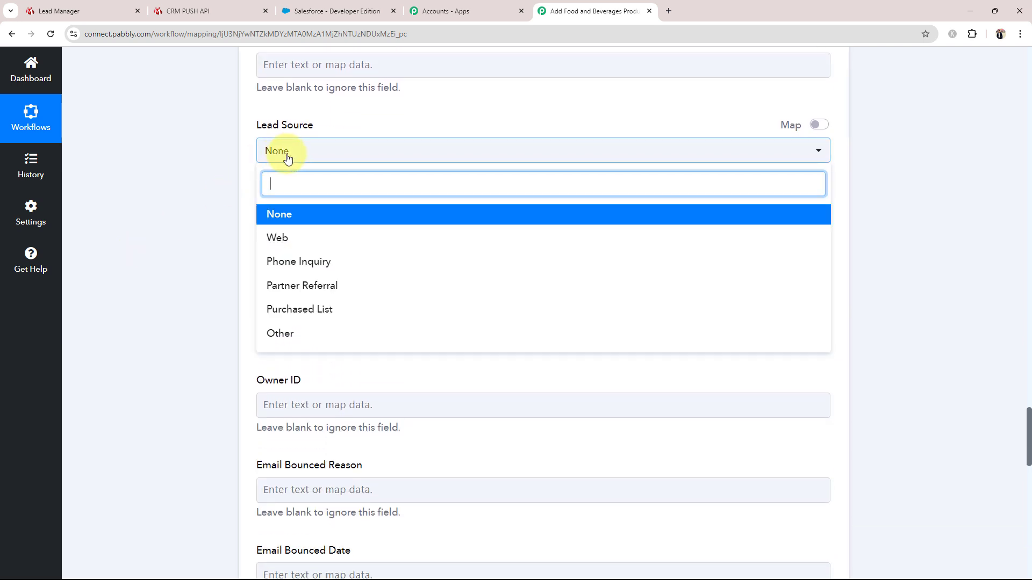
left_click(289, 238)
scroll(195, 234, "down", 3)
scroll(195, 233, "down", 5)
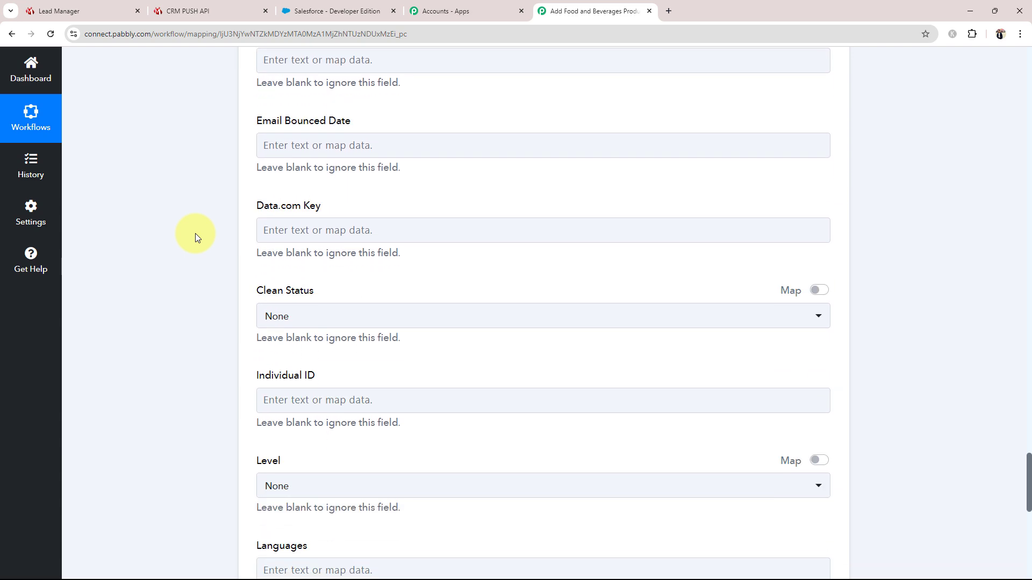
scroll(195, 233, "down", 6)
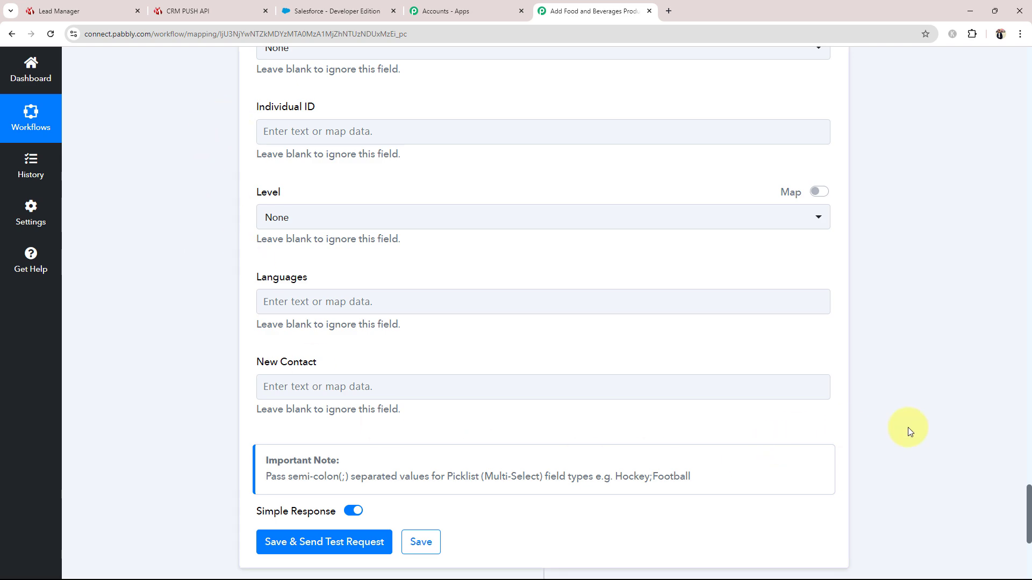
left_click_drag(1027, 524, 1027, 132)
scroll(845, 197, "down", 7)
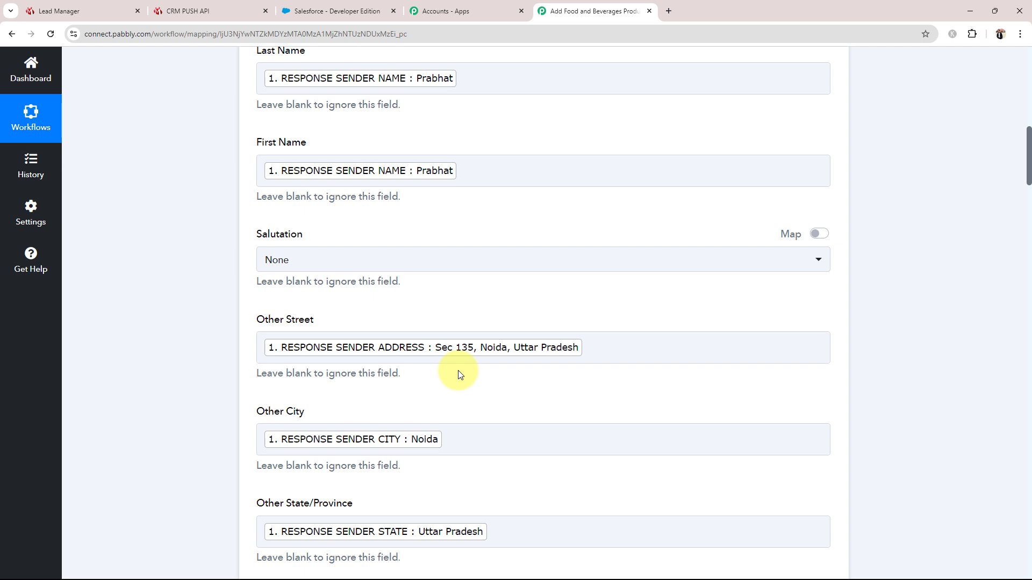
left_click(508, 435)
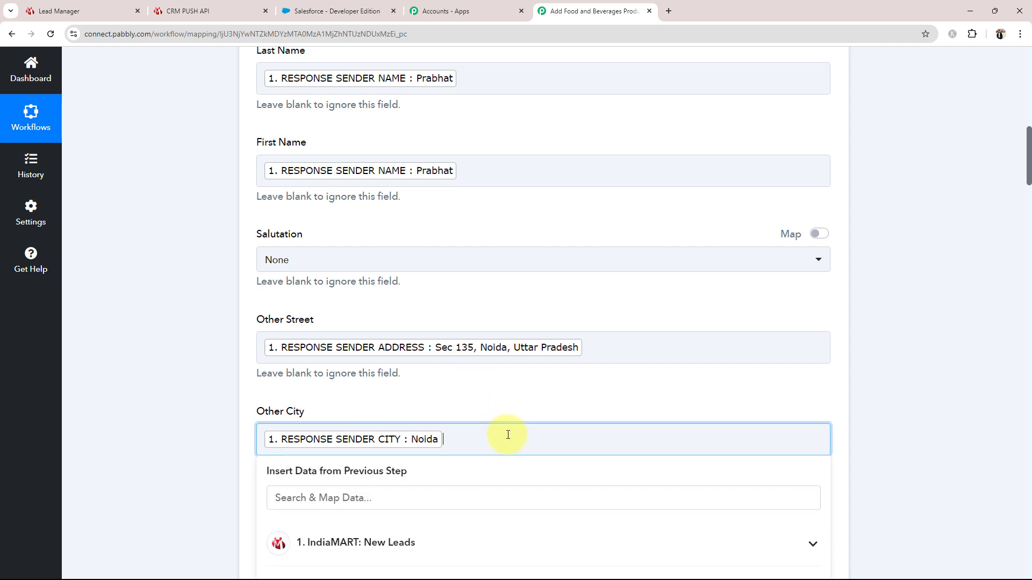
type("Noida")
key("BackSpace")
key("BackSpace")
key("BackSpace")
key("BackSpace")
key("BackSpace")
left_click(152, 438)
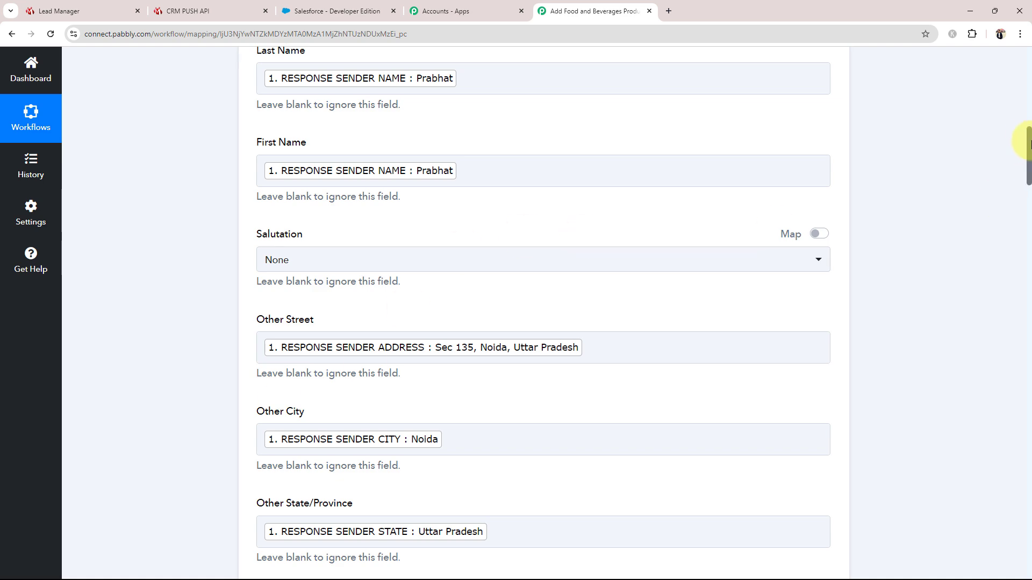
Step: Save the Salesforce step and send a test request
left_click(1029, 526)
left_click(1029, 527)
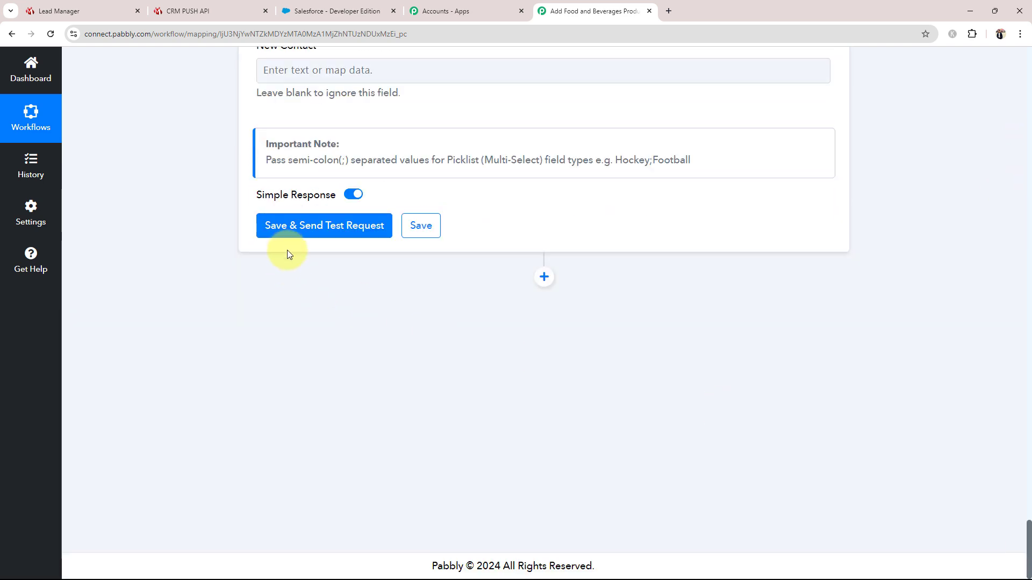
left_click(294, 227)
scroll(206, 328, "up", 5)
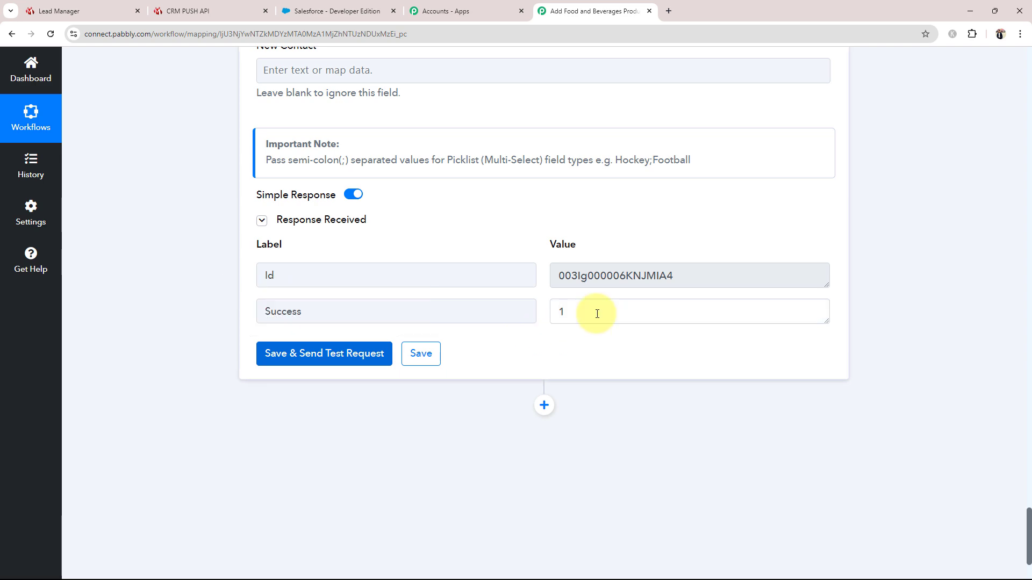
Step: Check the response for the new contact Id and Success value 1
left_click(582, 314)
left_click_drag(677, 278, 553, 301)
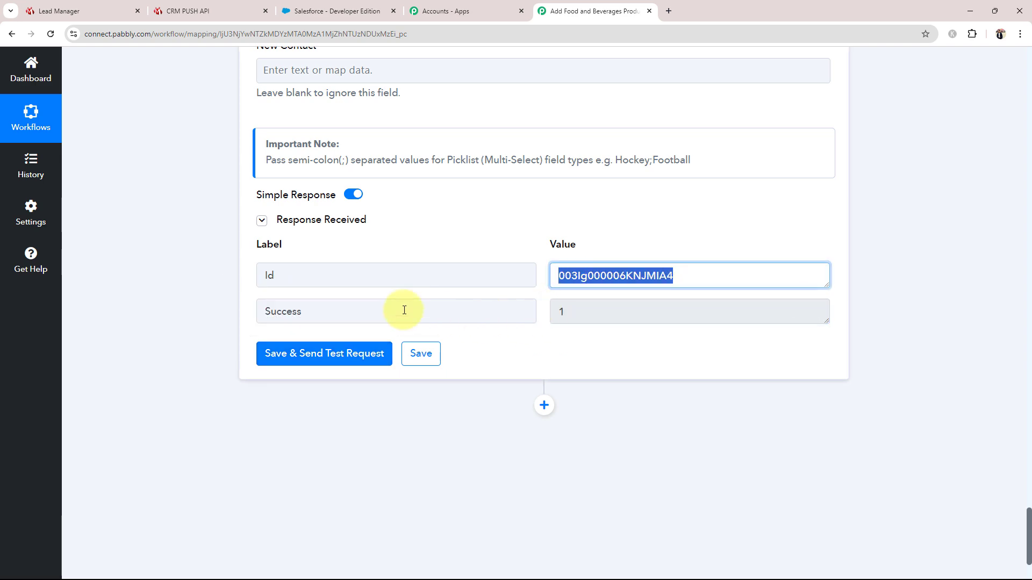
left_click(215, 264)
left_click(336, 6)
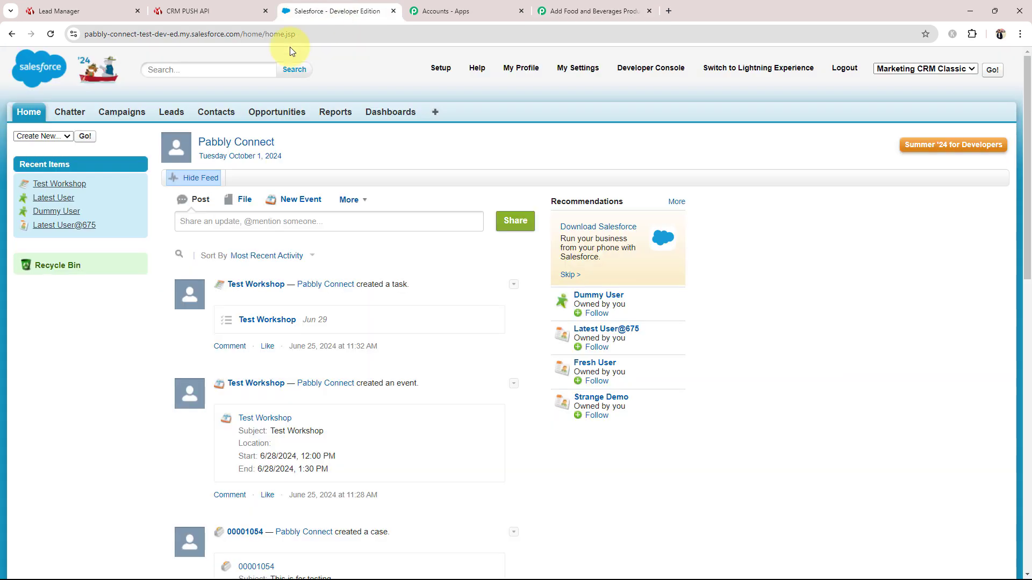
Step: Open the new test contact in Salesforce Contacts and review its mobile, Web lead source and address
left_click(228, 111)
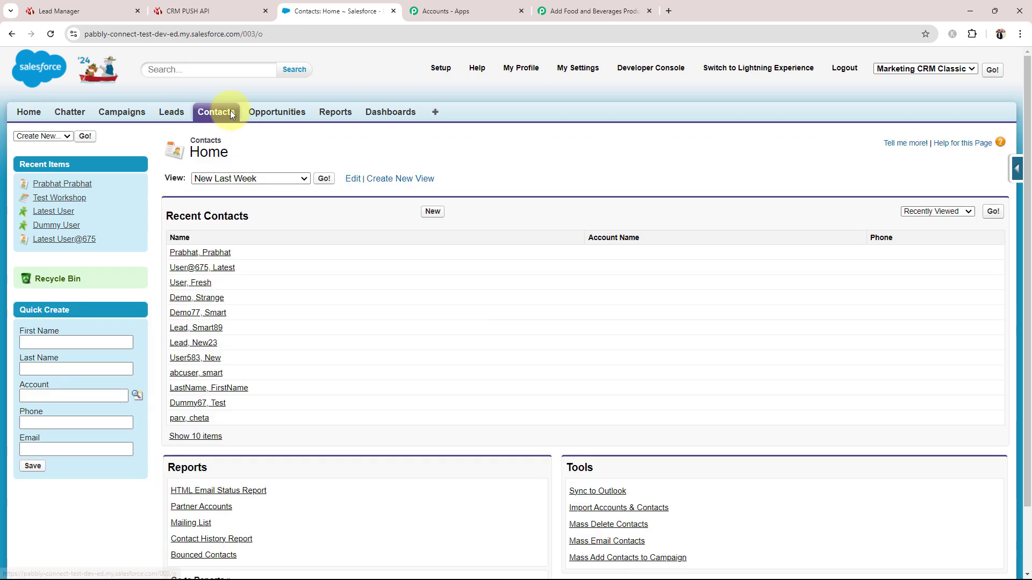
left_click(183, 255)
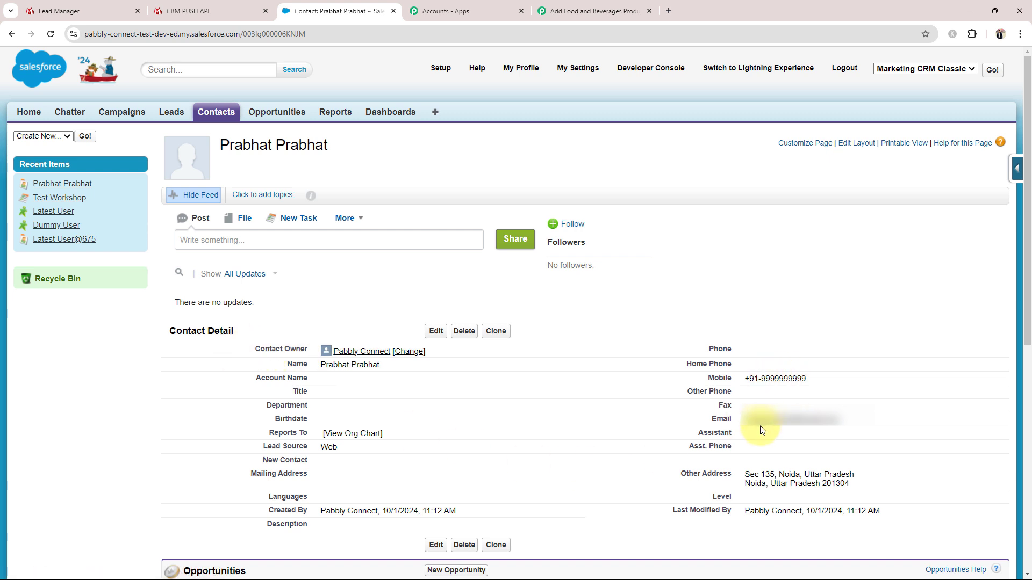
left_click_drag(864, 485, 715, 475)
left_click(508, 480)
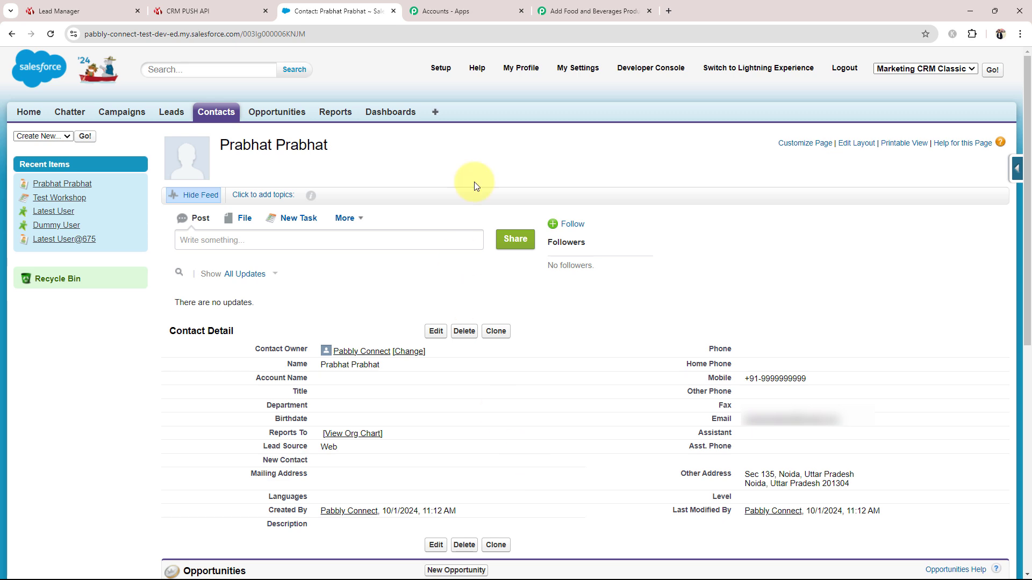
Step: Return to the Pabbly Connect workflow and collapse the Salesforce action step
left_click(564, 10)
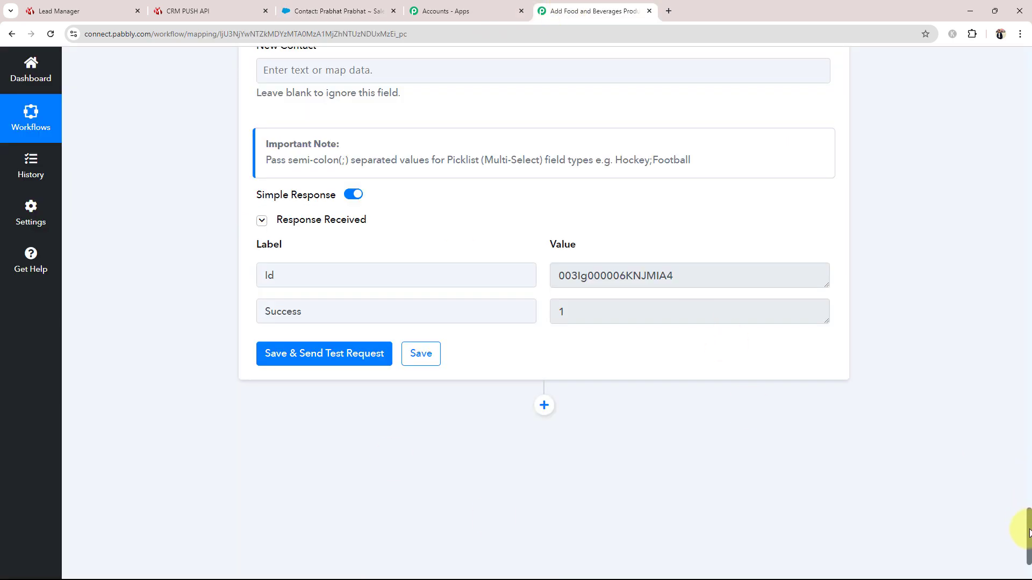
left_click_drag(1027, 525, 1021, 51)
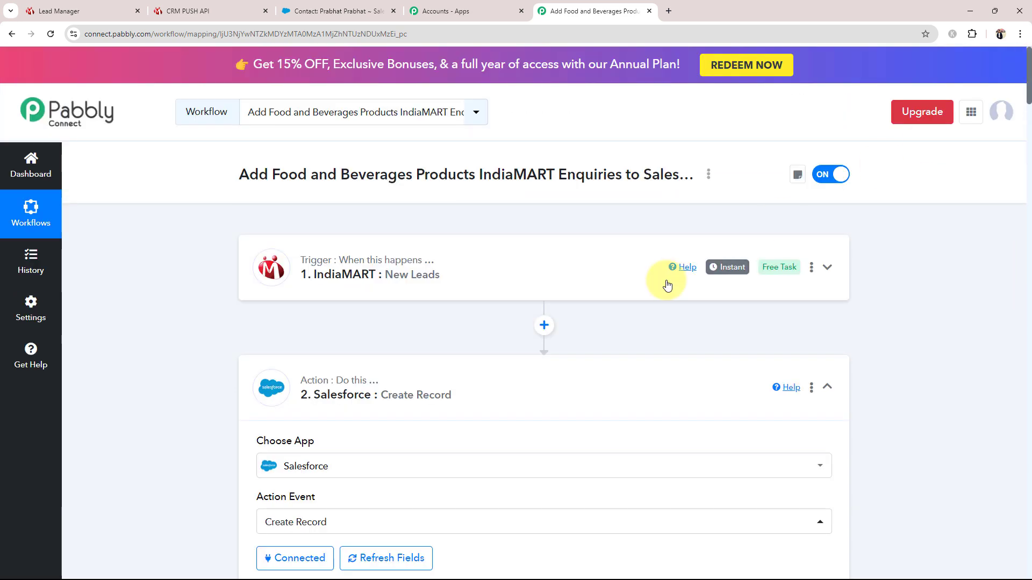
left_click(566, 369)
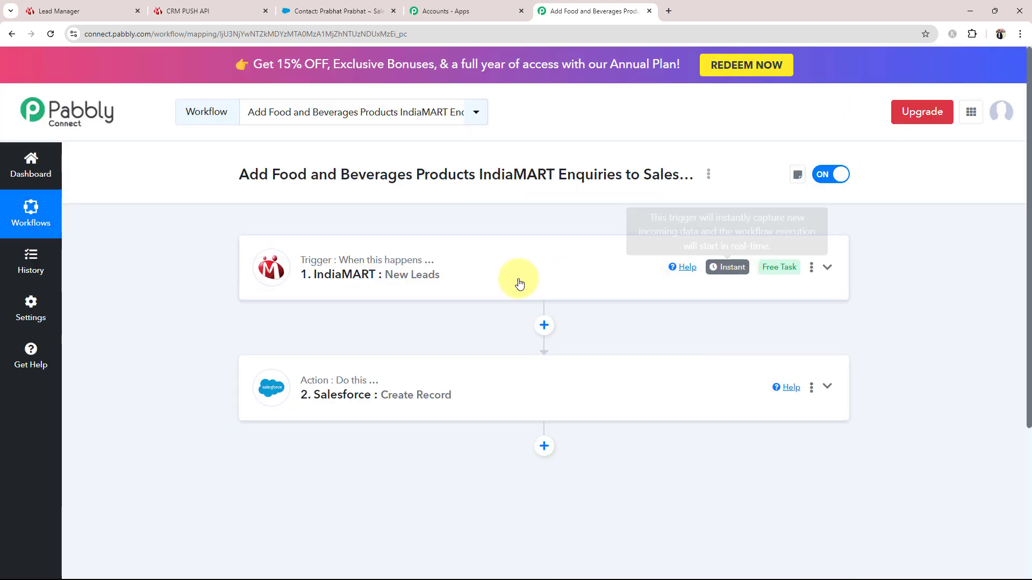